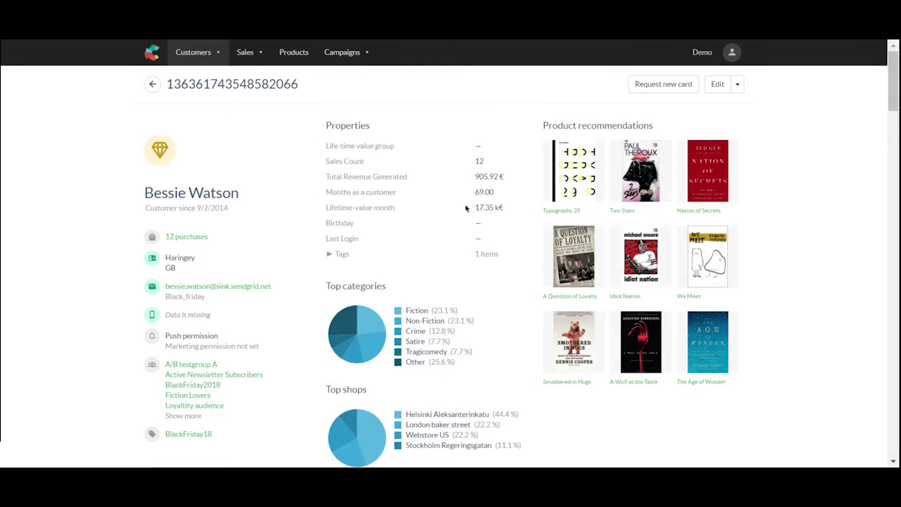
Examine the customer profile's properties, product recommendations, top categories, top shops and top product types.
mouse_move(515, 177)
scroll(489, 190, down, 3)
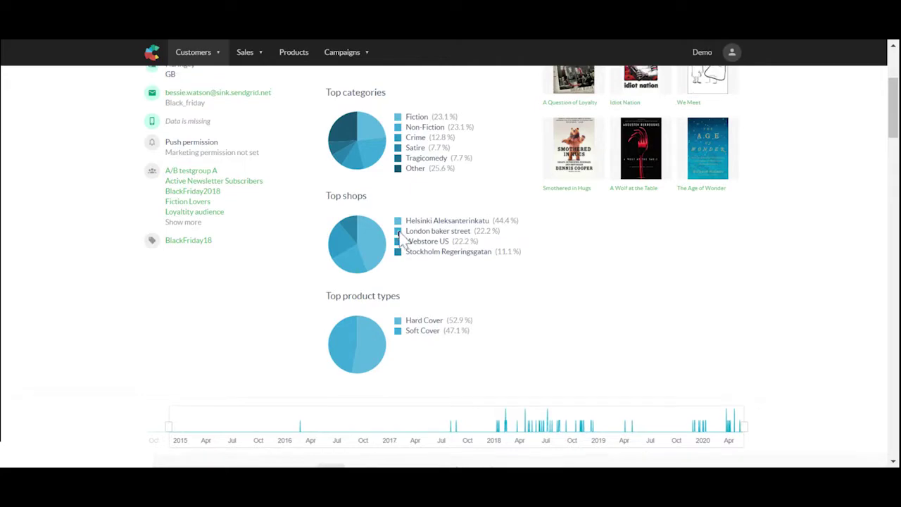
scroll(399, 236, up, 3)
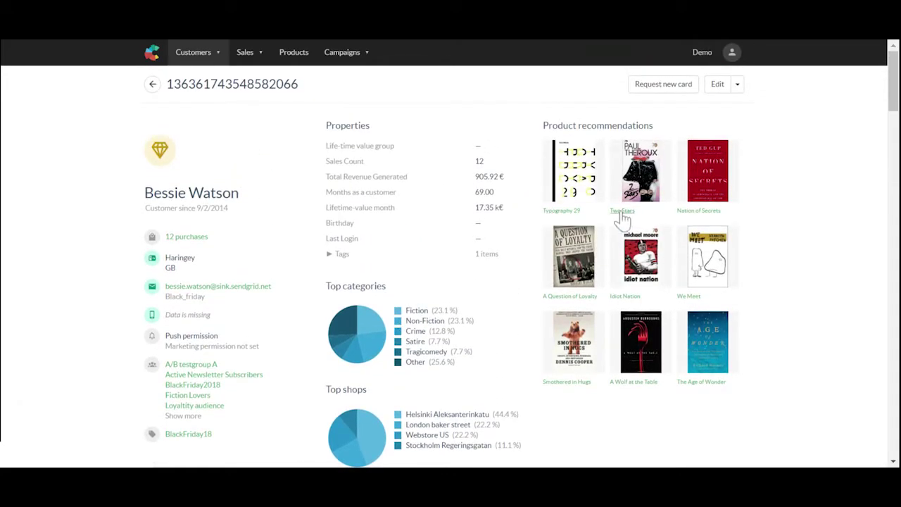
click(622, 213)
scroll(440, 207, down, 5)
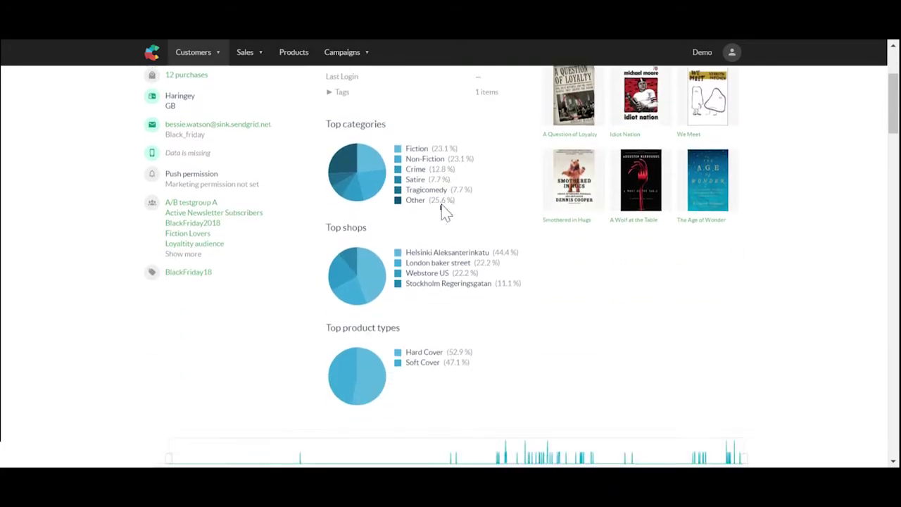
Review the customer's event timeline from the newest 2020 entries back through 2019, including newsletters, sentiment and support tickets.
scroll(444, 211, down, 2)
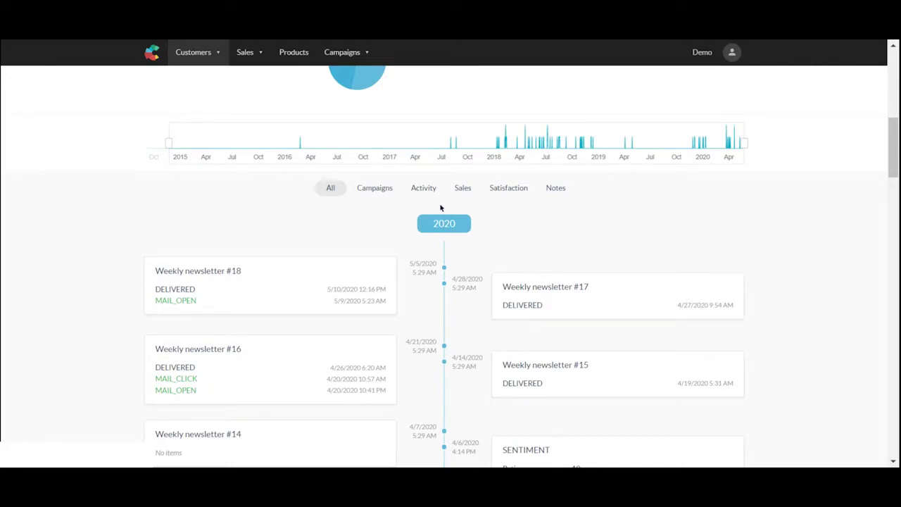
scroll(440, 208, down, 1)
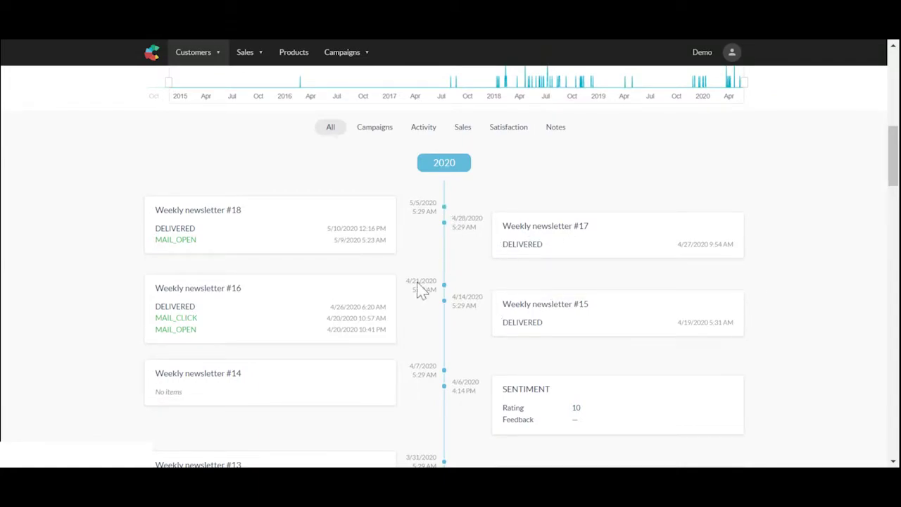
scroll(420, 290, down, 3)
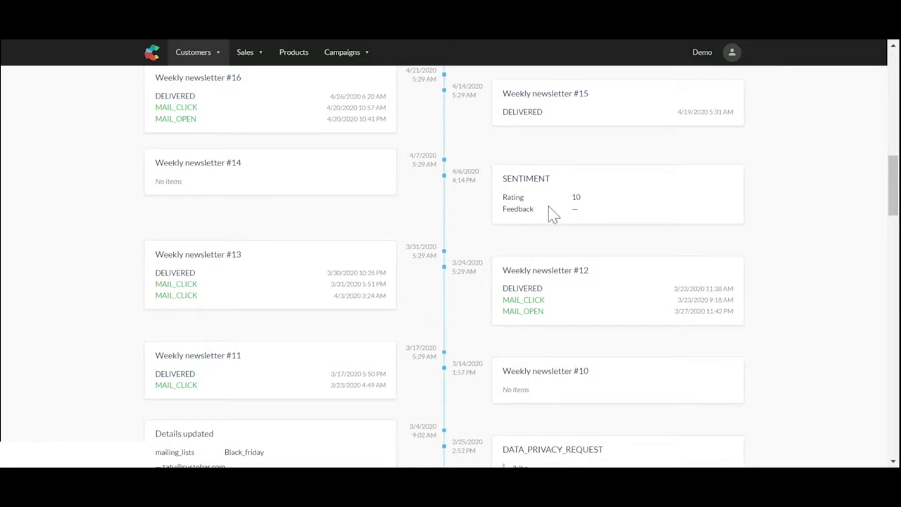
scroll(548, 209, down, 6)
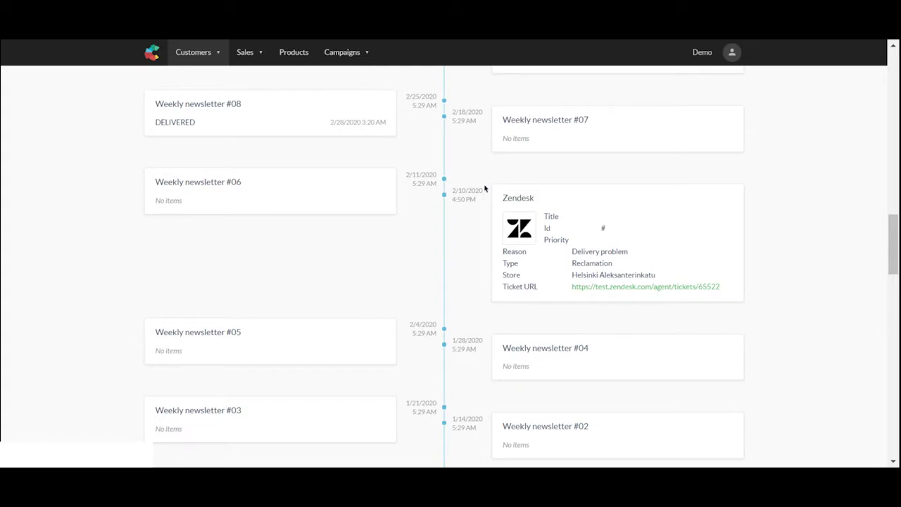
scroll(484, 188, down, 8)
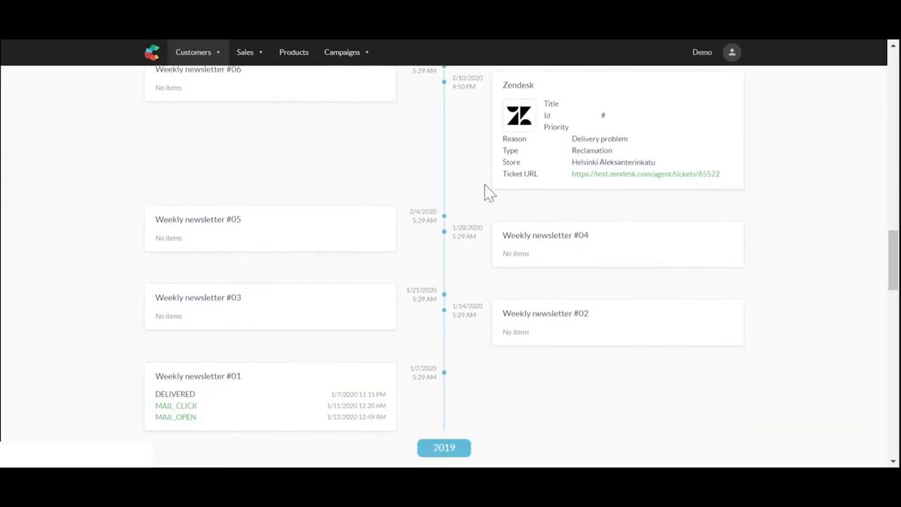
scroll(484, 188, down, 5)
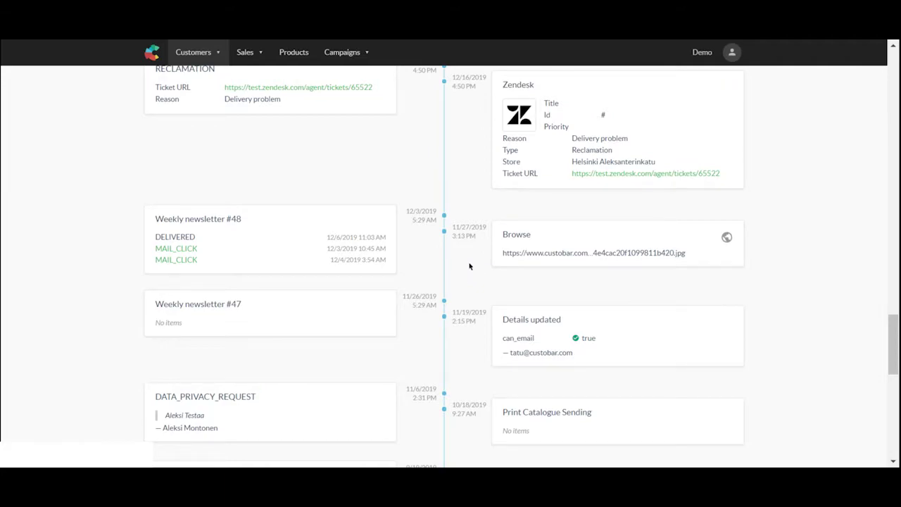
scroll(473, 271, down, 8)
scroll(473, 271, down, 8)
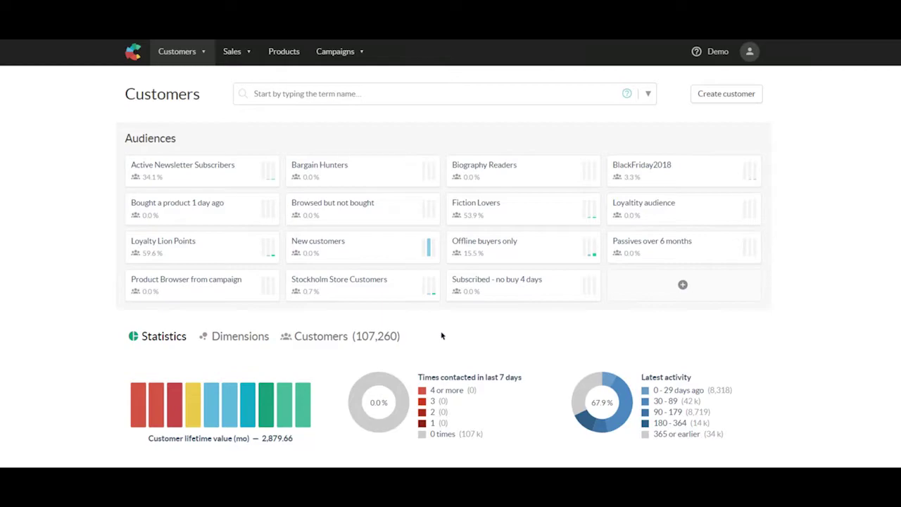
Start a new audience and include the Bought a product search in its recipients.
click(682, 285)
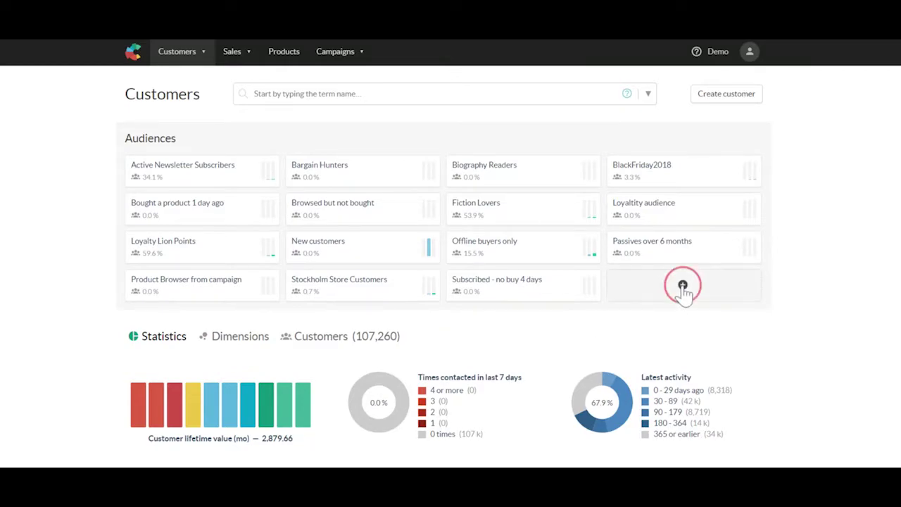
click(664, 315)
drag(663, 315, 416, 205)
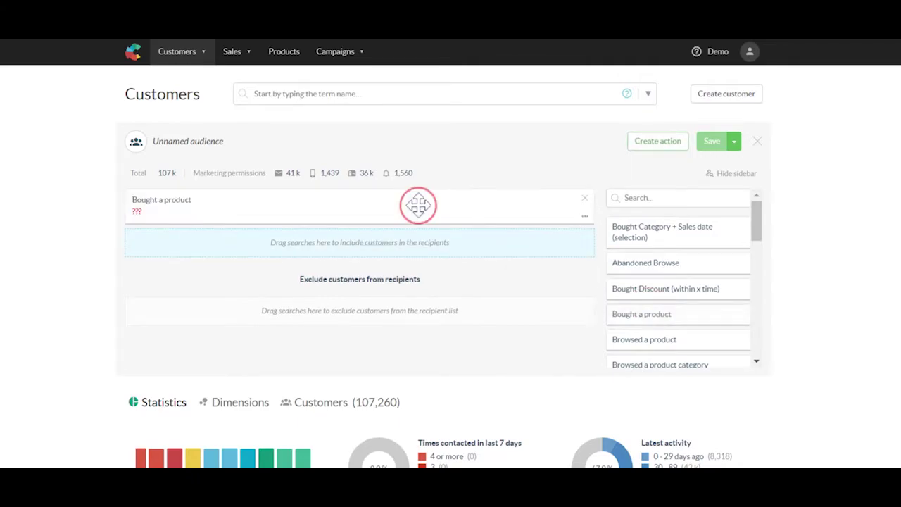
Set the Bought a product search's product category to equal Comics.
click(184, 204)
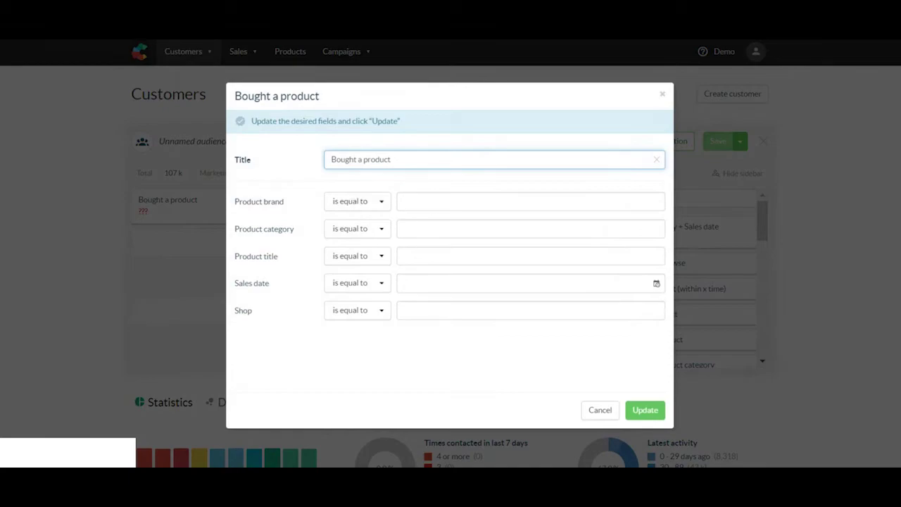
click(432, 227)
text(Com)
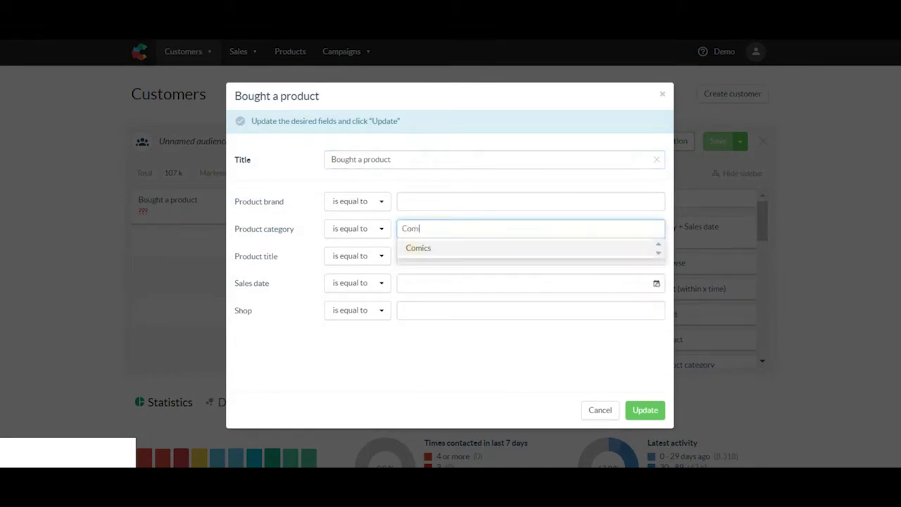
key(Return)
mouse_move(290, 212)
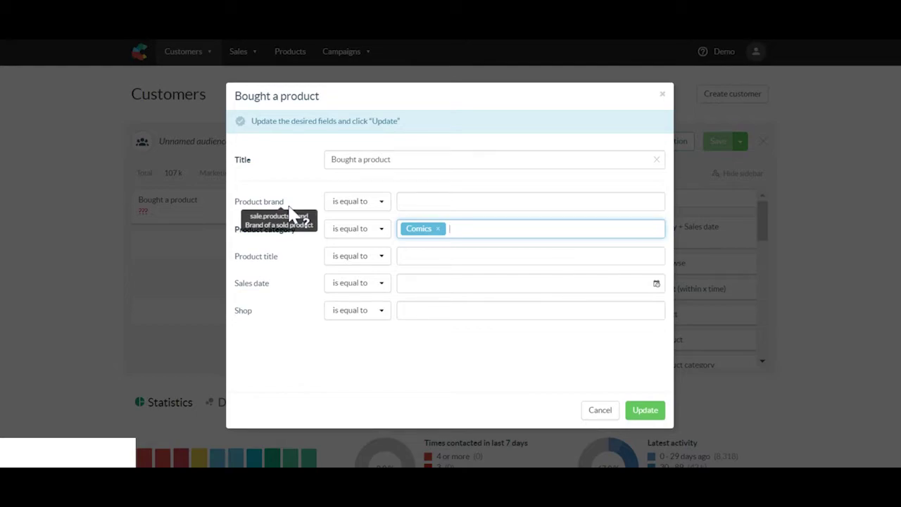
mouse_move(289, 261)
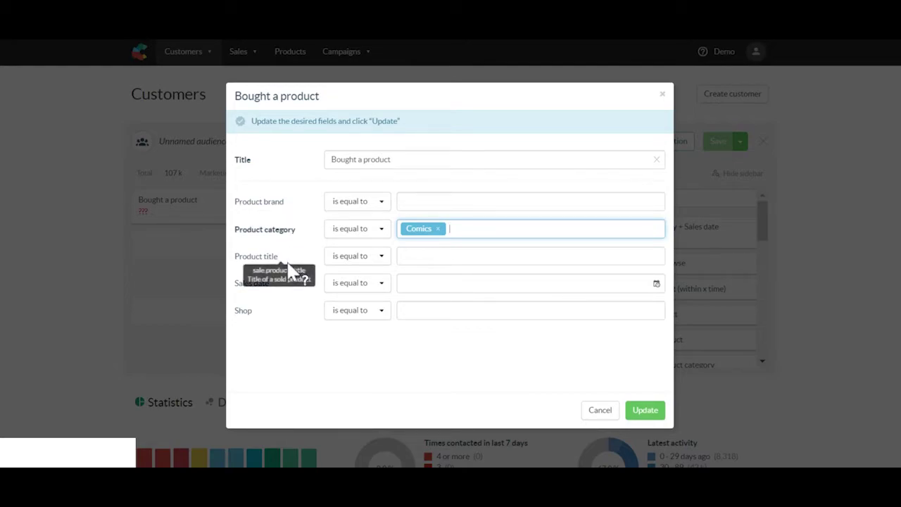
click(645, 412)
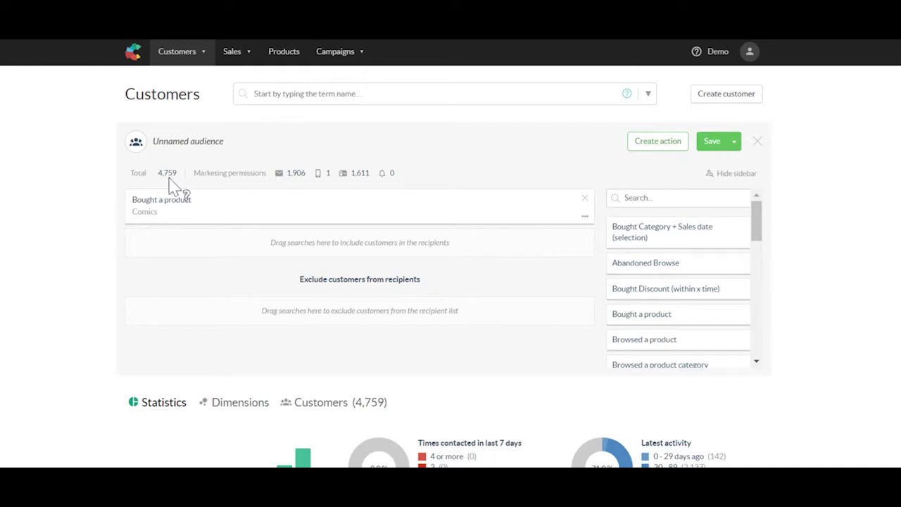
Include a separate Browsed a product search with event product category Comics and an event date range from now-180d to now.
drag(653, 336, 418, 239)
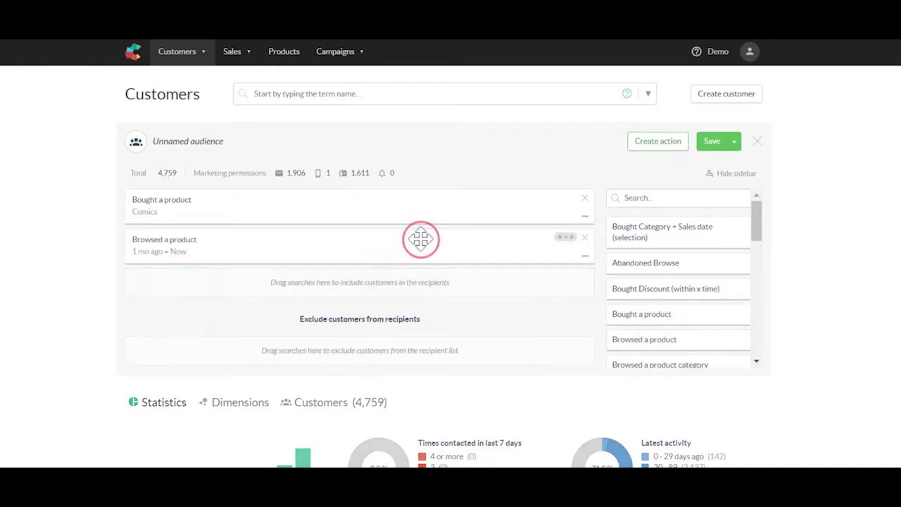
click(201, 241)
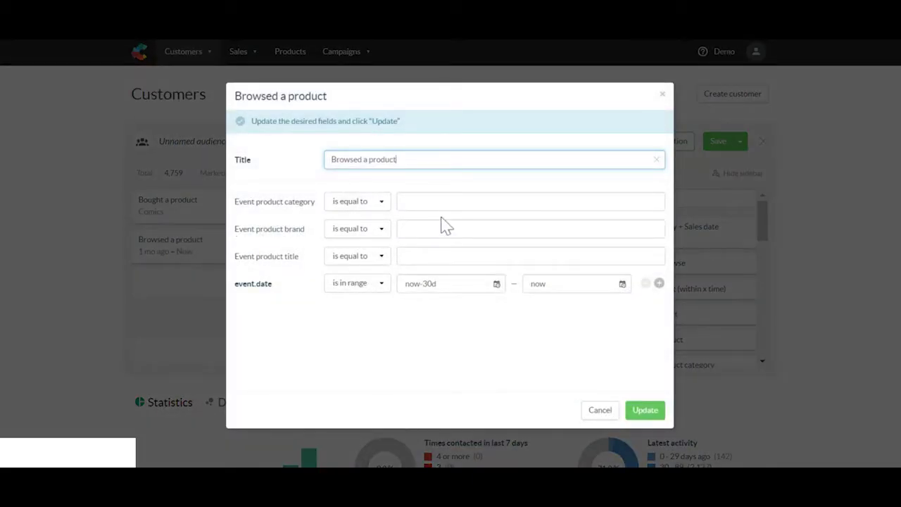
click(440, 202)
text(Com)
key(Return)
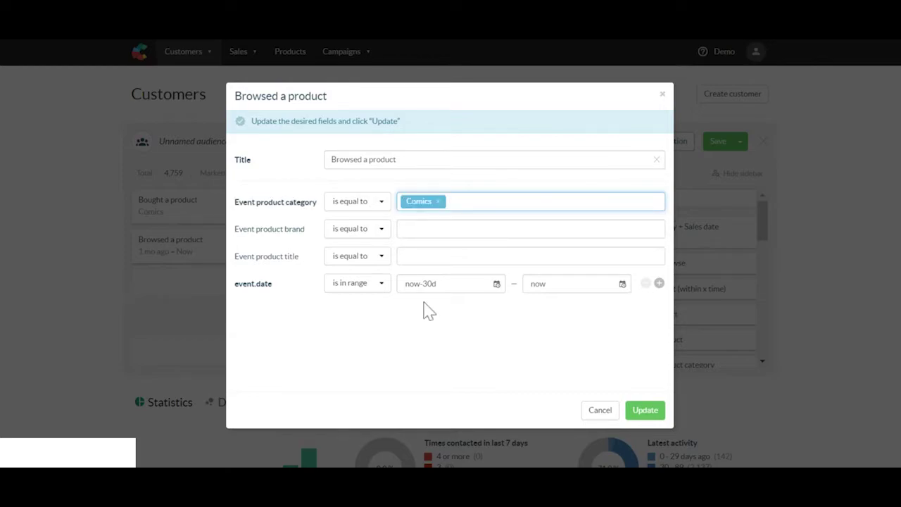
click(435, 283)
text(180)
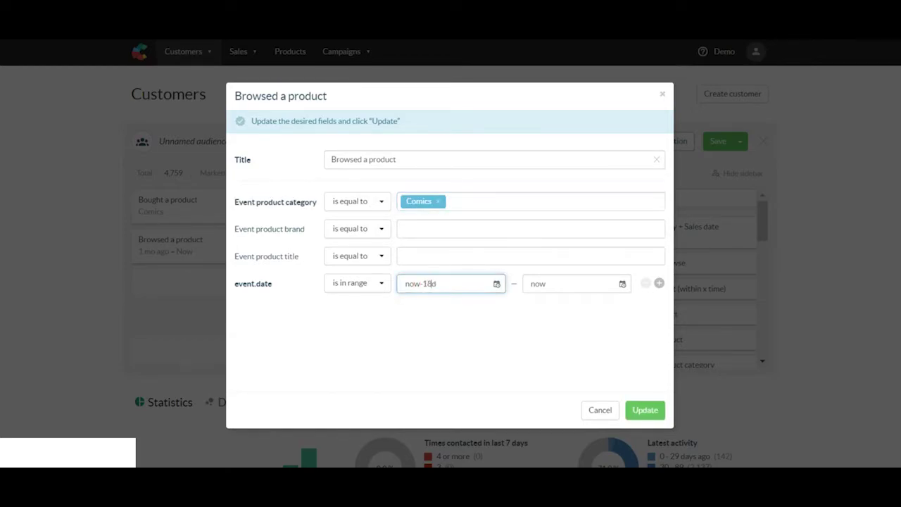
click(649, 410)
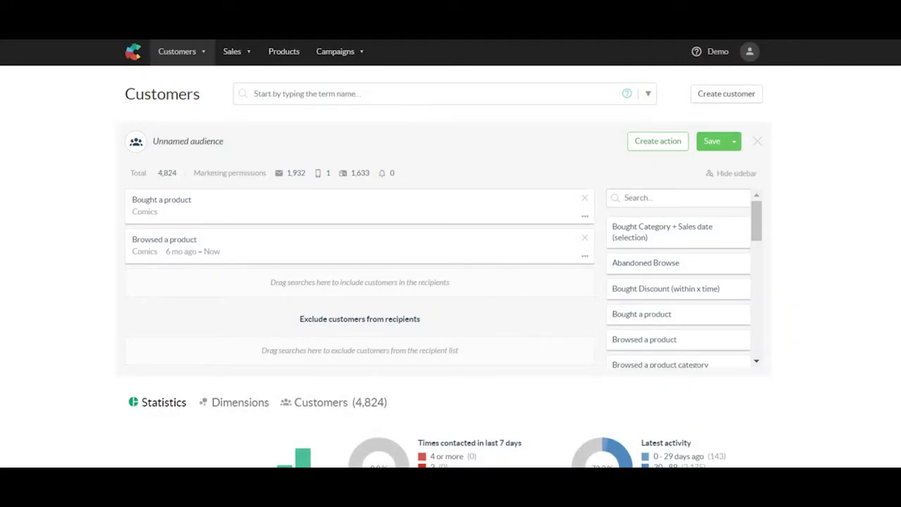
Add a City equals Liverpool condition alongside the Bought a product search.
click(417, 94)
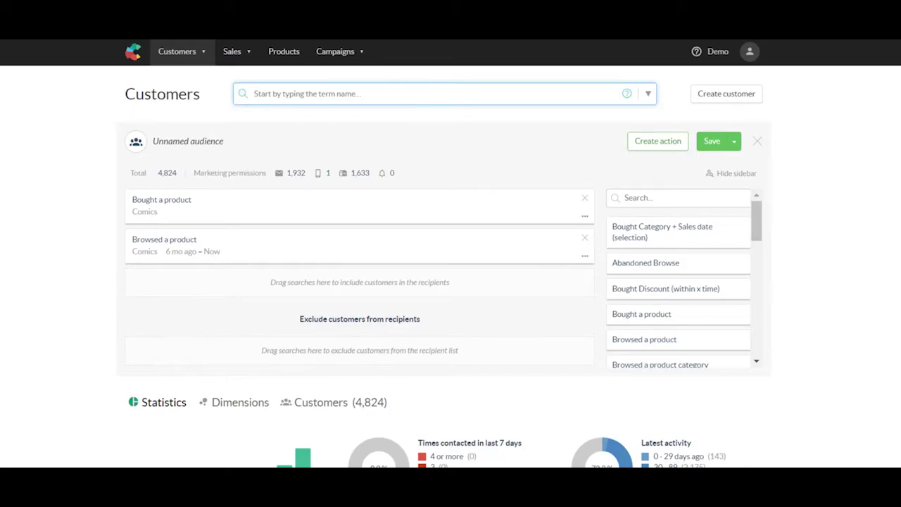
text(city)
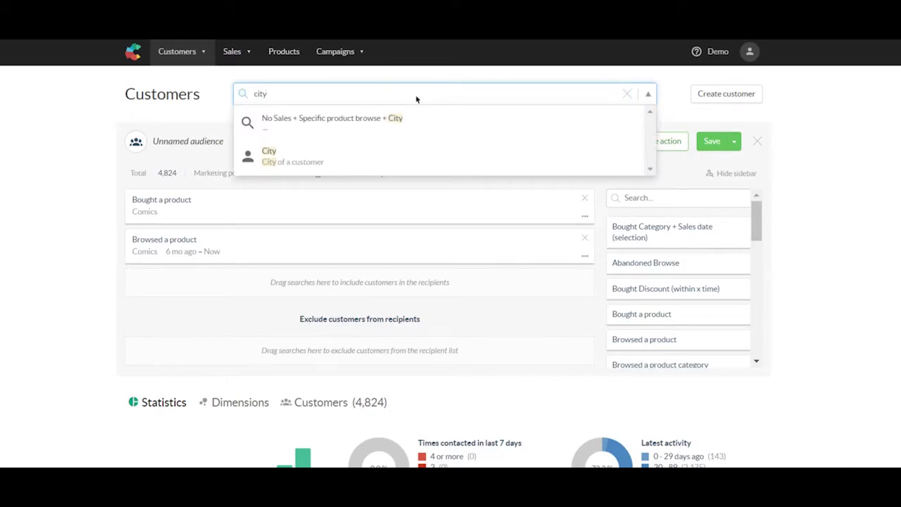
click(401, 154)
text(live)
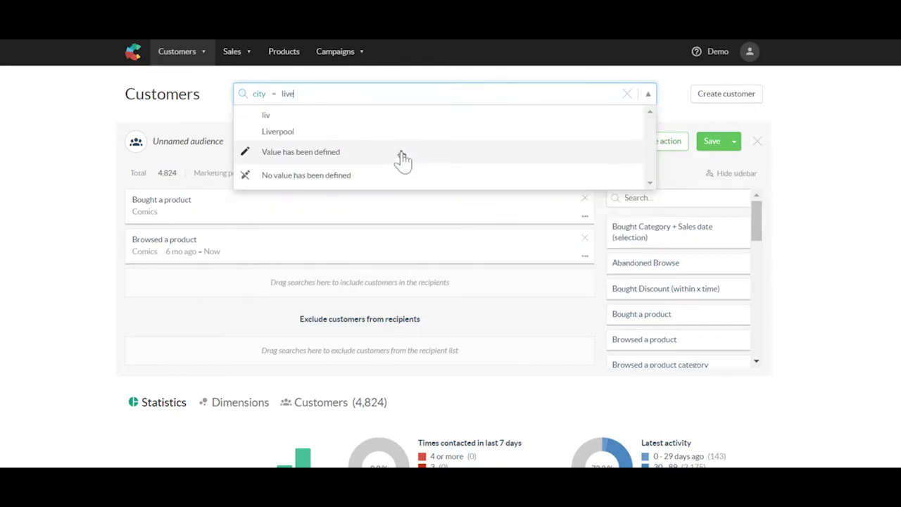
click(386, 131)
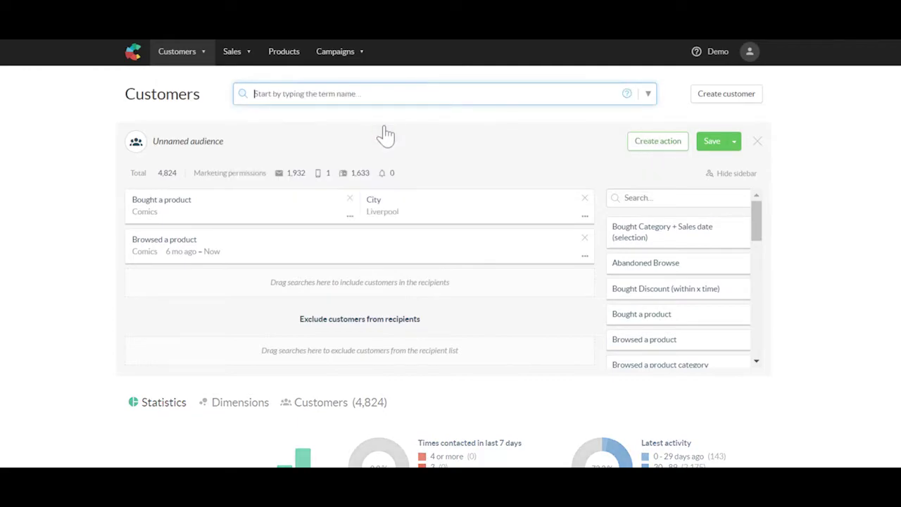
Copy the City Liverpool condition and place the copy beside the Browsed a product search.
click(585, 217)
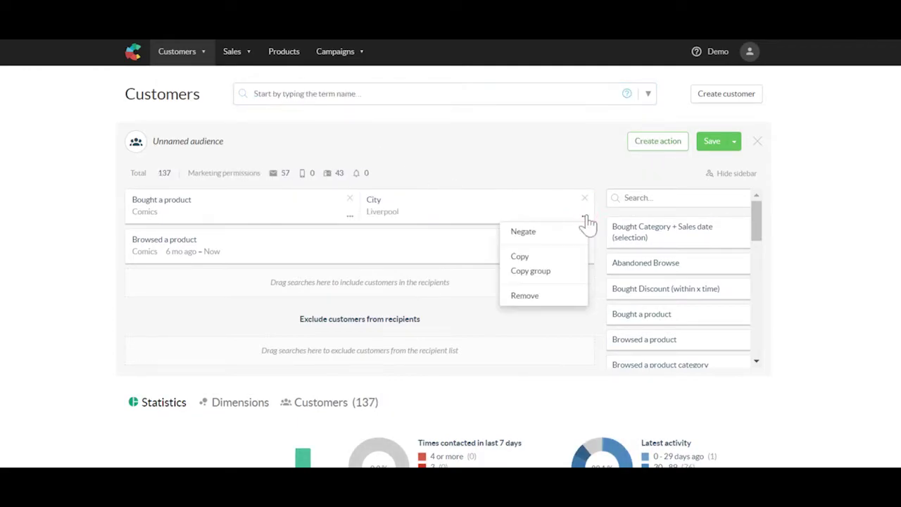
click(547, 257)
drag(528, 208, 525, 248)
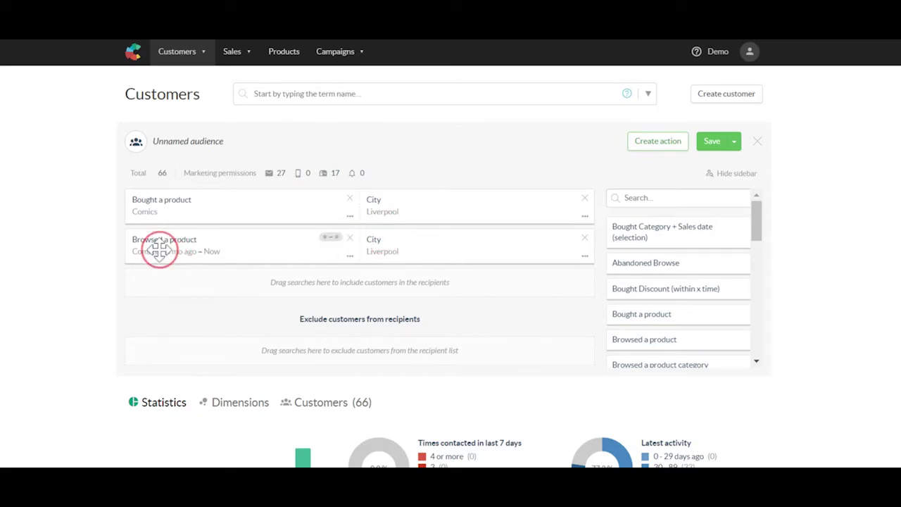
click(183, 256)
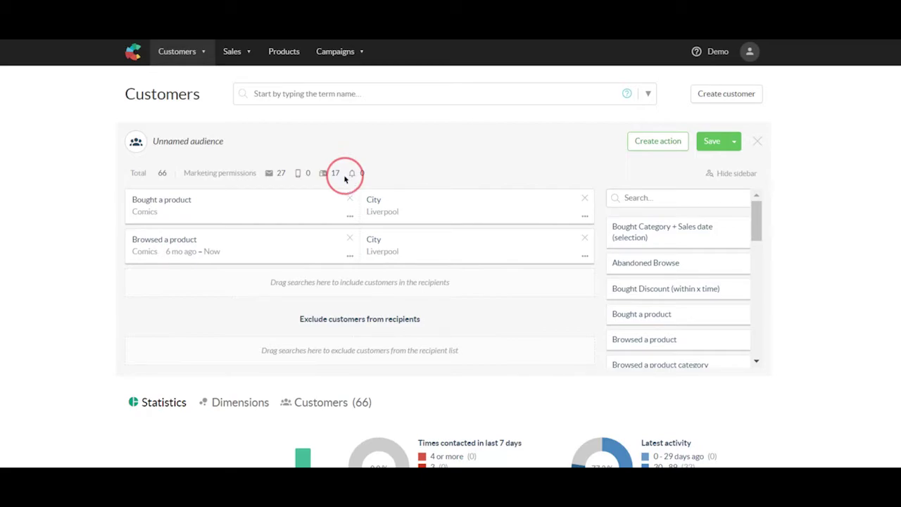
Check the audience statistics and create a campaign action for this audience, giving it a name that ends in Comics Demo.
scroll(344, 179, down, 5)
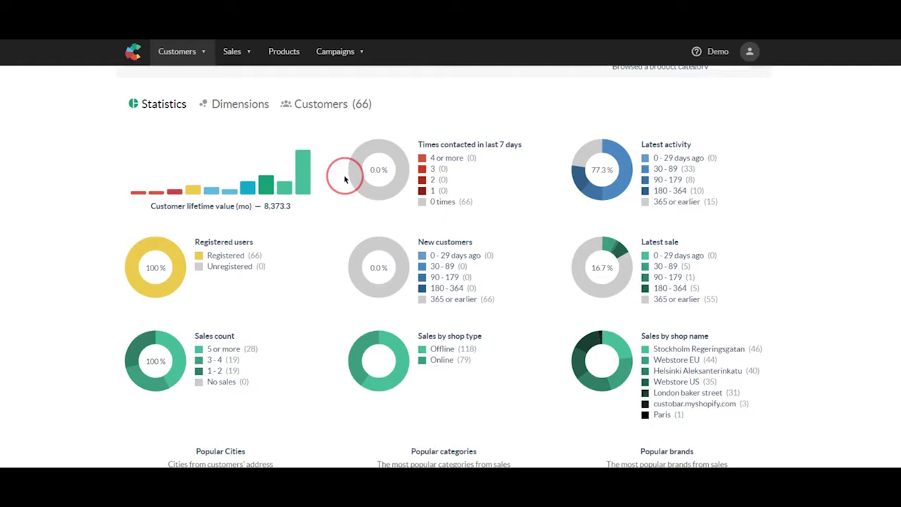
mouse_move(307, 177)
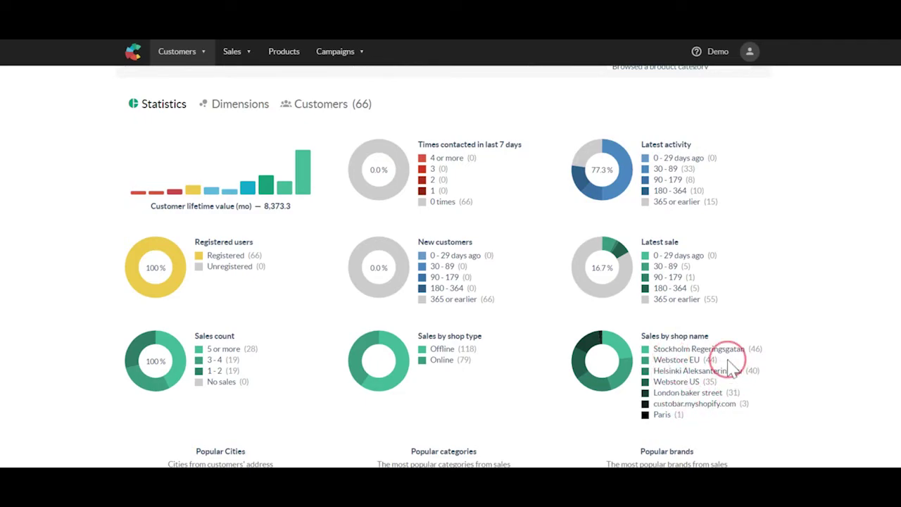
scroll(728, 362, up, 5)
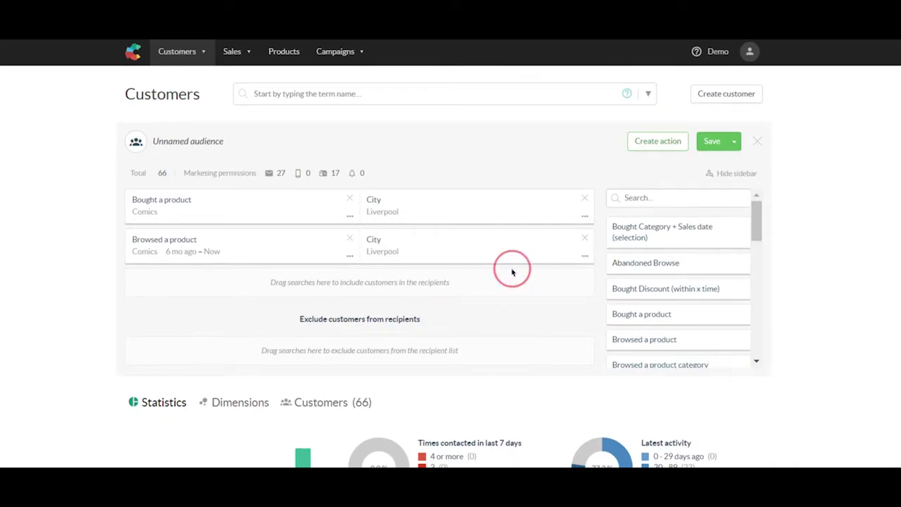
click(648, 144)
text(Aleksi Demo)
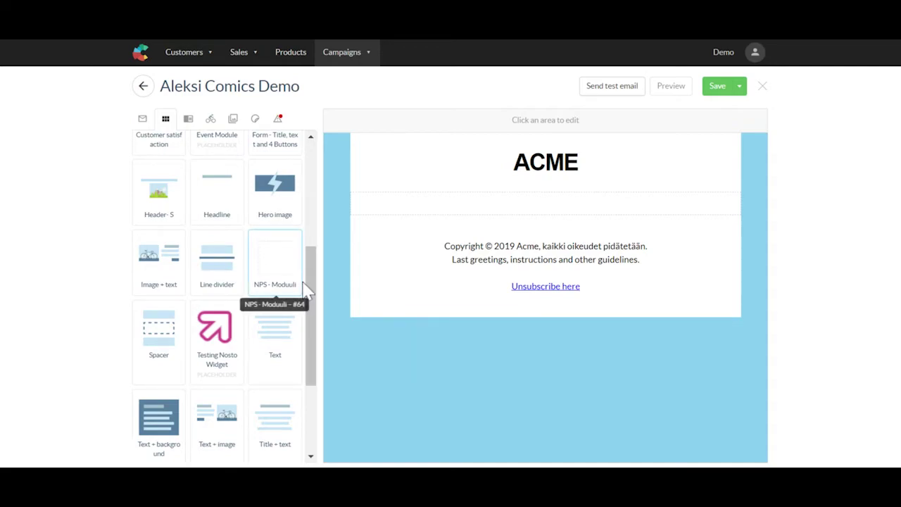
Insert an Image + text module between the header and footer, and replace its placeholder picture with the crouching runner image.
click(170, 273)
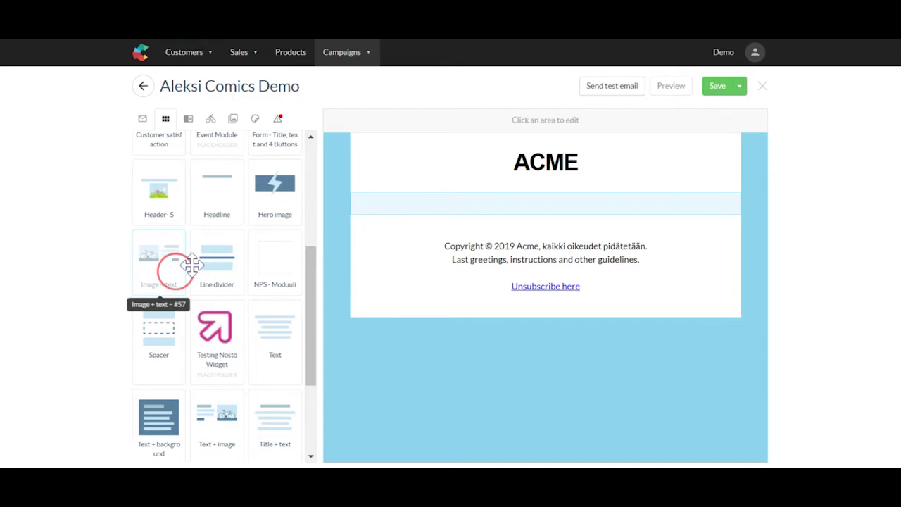
click(233, 119)
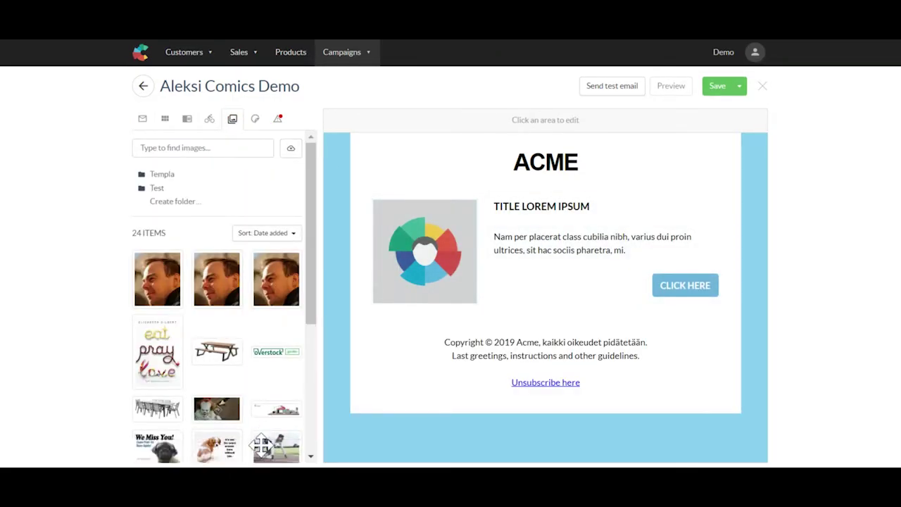
drag(284, 438, 420, 268)
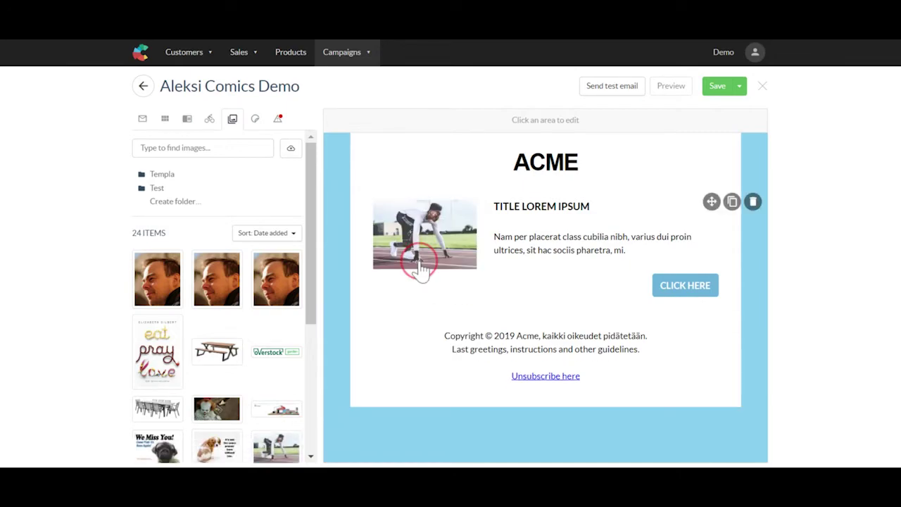
Add two 2 x product modules below the image and text block, and search the products for Albert Camus.
click(166, 118)
drag(217, 206, 462, 293)
scroll(463, 294, down, 3)
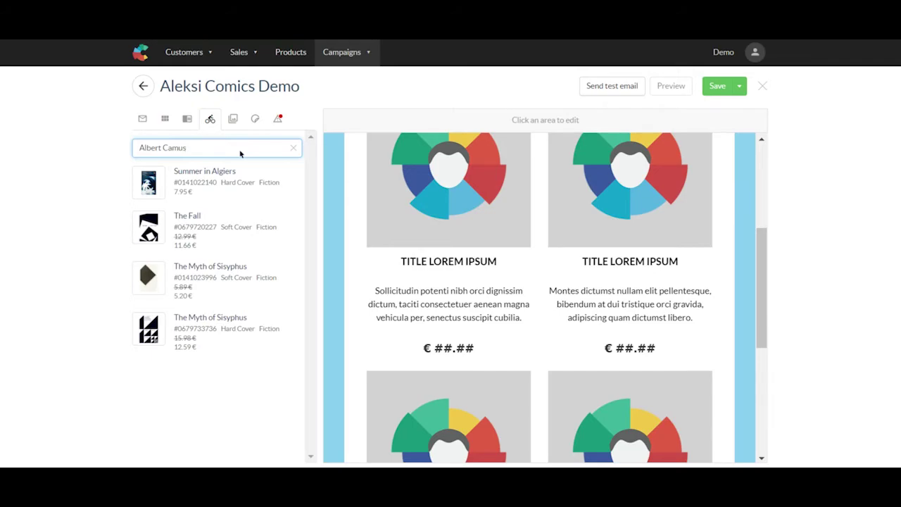
Fill both 2 x product modules with Summer in Algiers in the first slot and The Fall in the second.
drag(181, 181, 383, 196)
drag(206, 227, 640, 197)
scroll(638, 190, down, 2)
scroll(637, 192, down, 1)
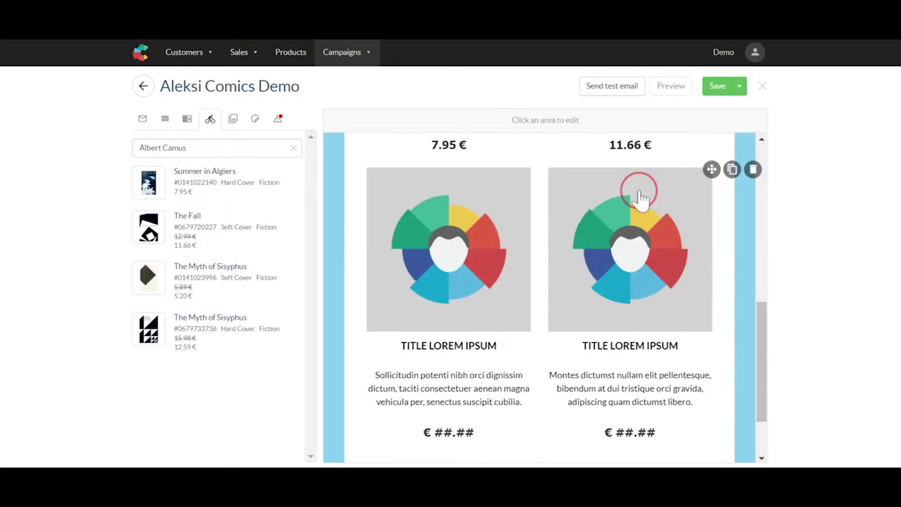
drag(232, 181, 483, 201)
drag(195, 221, 563, 221)
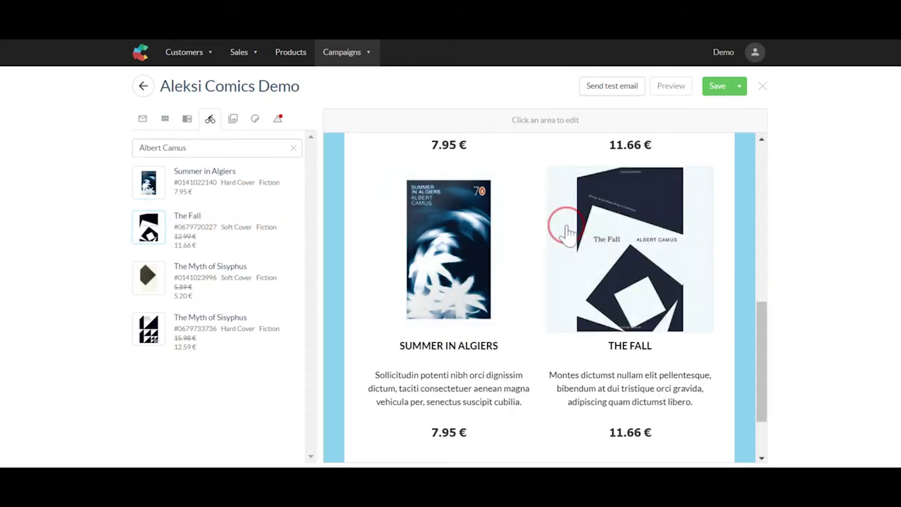
Add a third 2 x product module below the two filled product modules.
click(165, 119)
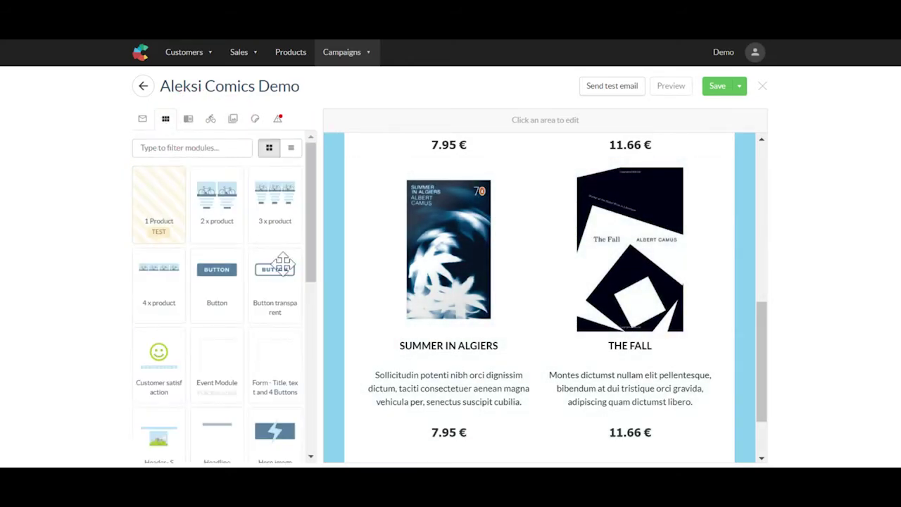
drag(274, 240, 302, 265)
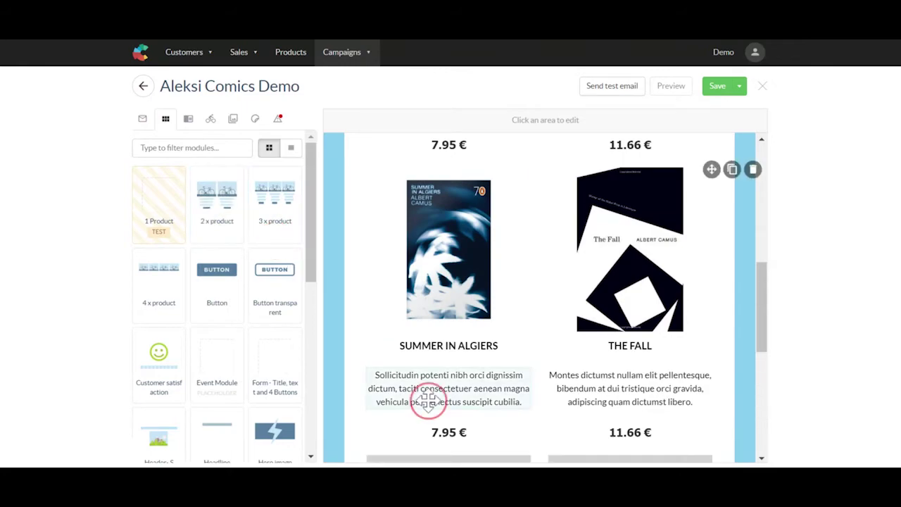
scroll(427, 396, down, 5)
Clear the product search and place the Fiction recommended product in both slots of the empty product module.
click(210, 119)
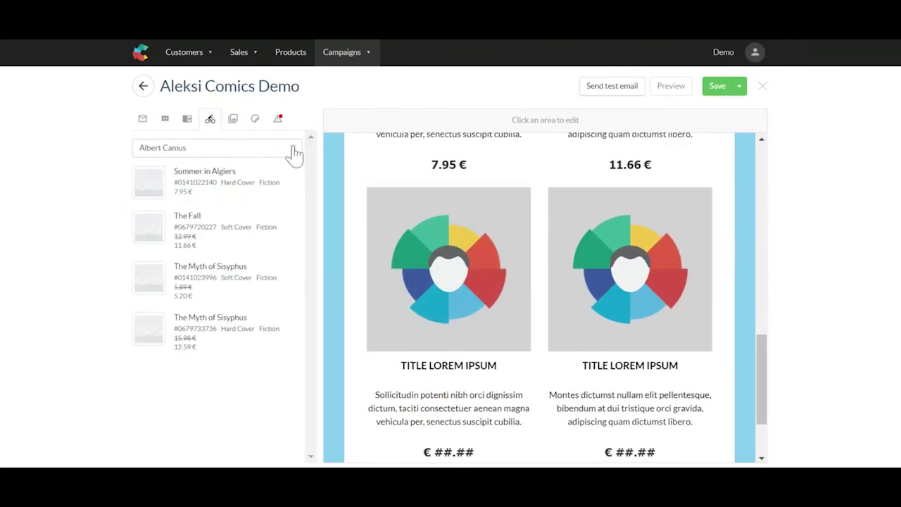
click(295, 155)
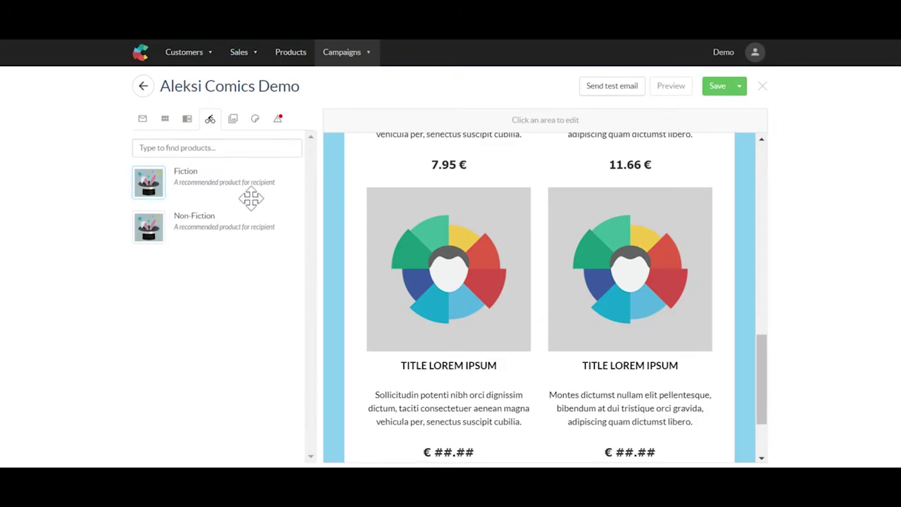
click(167, 184)
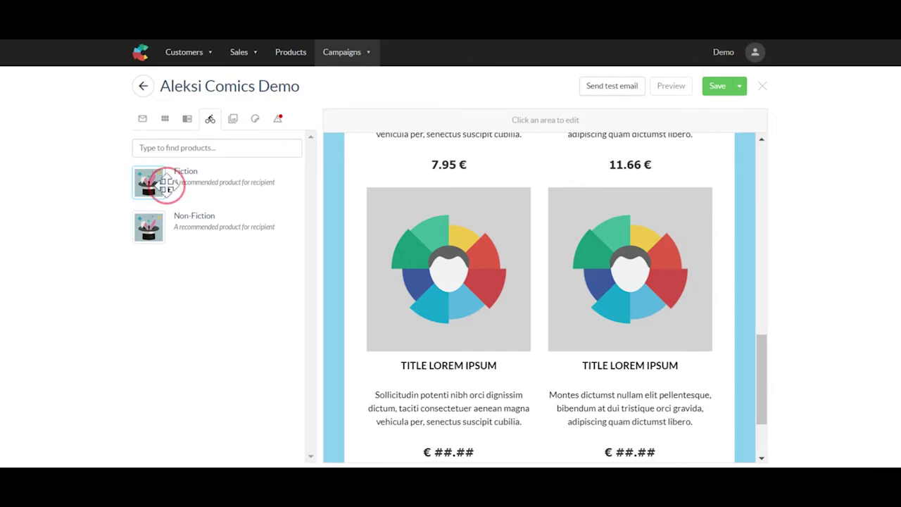
drag(167, 184, 451, 261)
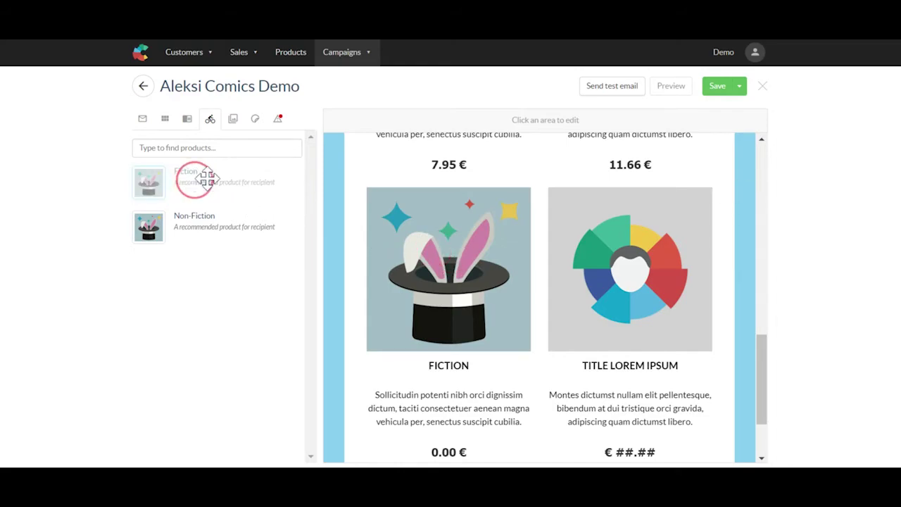
drag(204, 180, 603, 231)
click(585, 360)
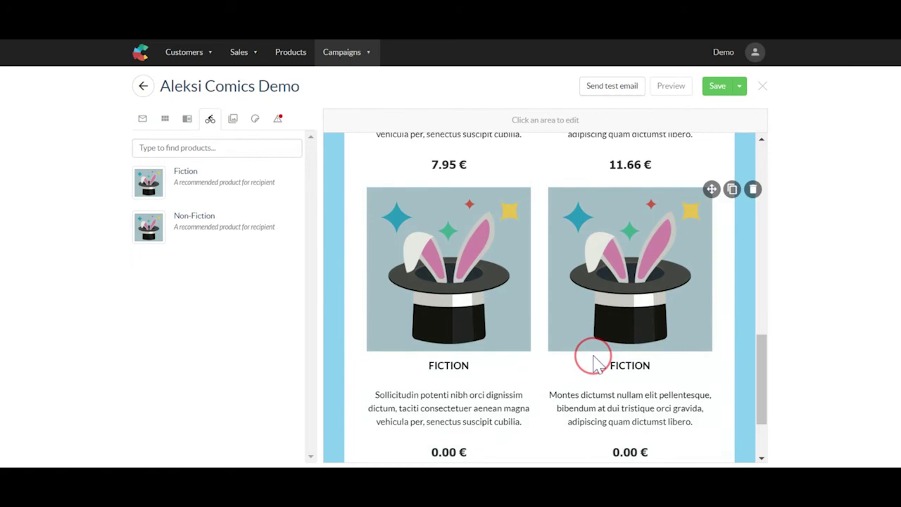
Show the Fiction recommendation module only to the Fiction Lovers audience, then save the email and close the editor.
click(357, 283)
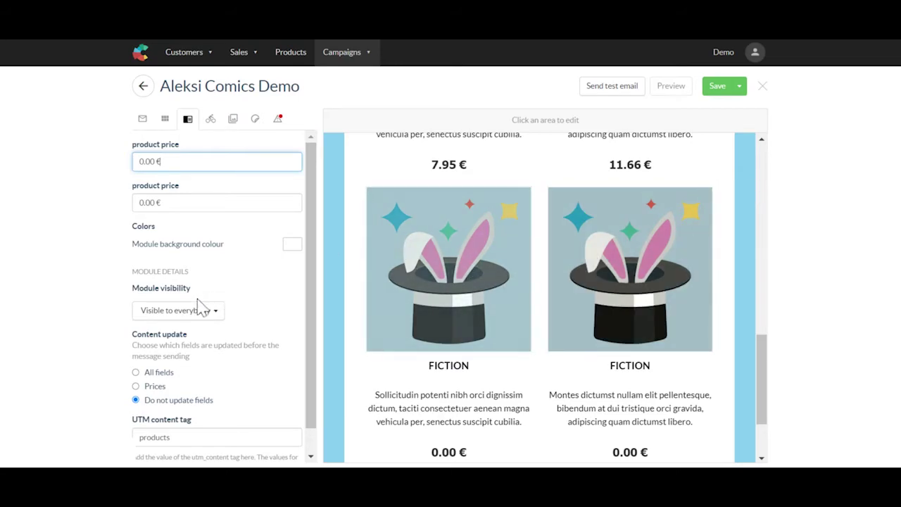
scroll(200, 307, down, 1)
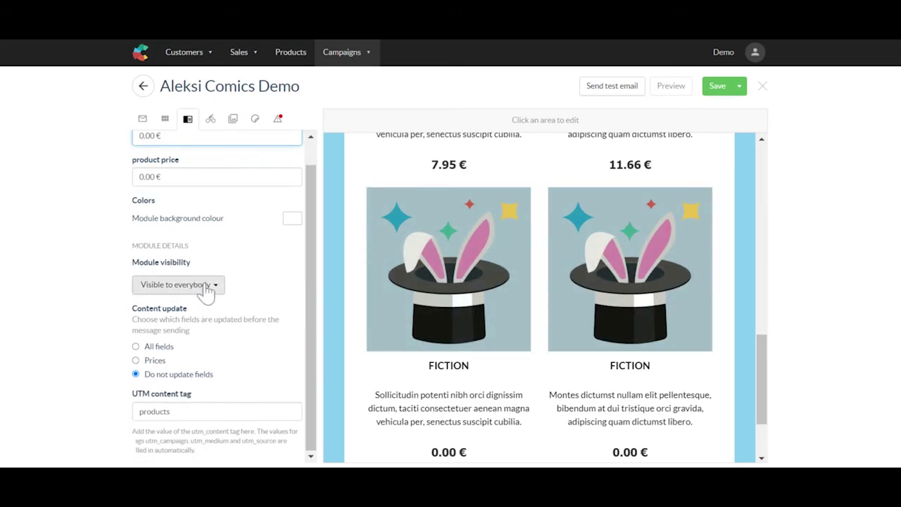
click(206, 289)
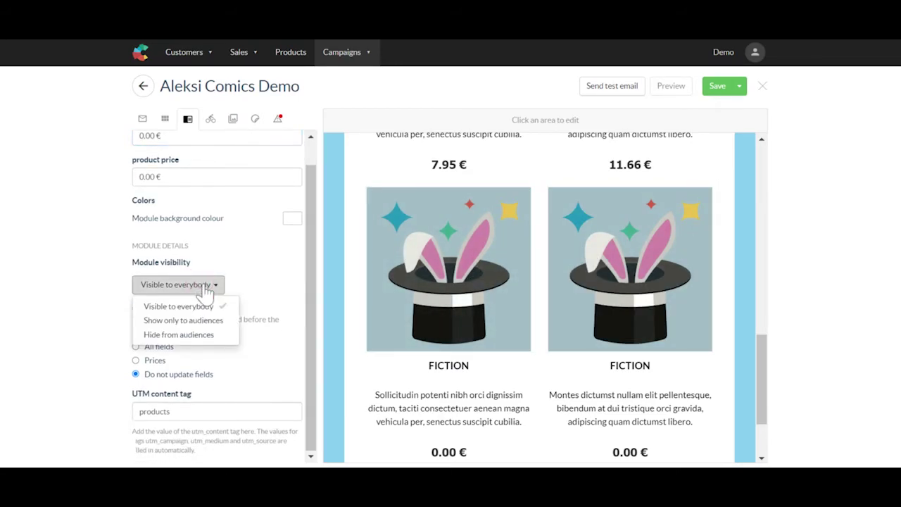
click(201, 321)
scroll(202, 323, down, 3)
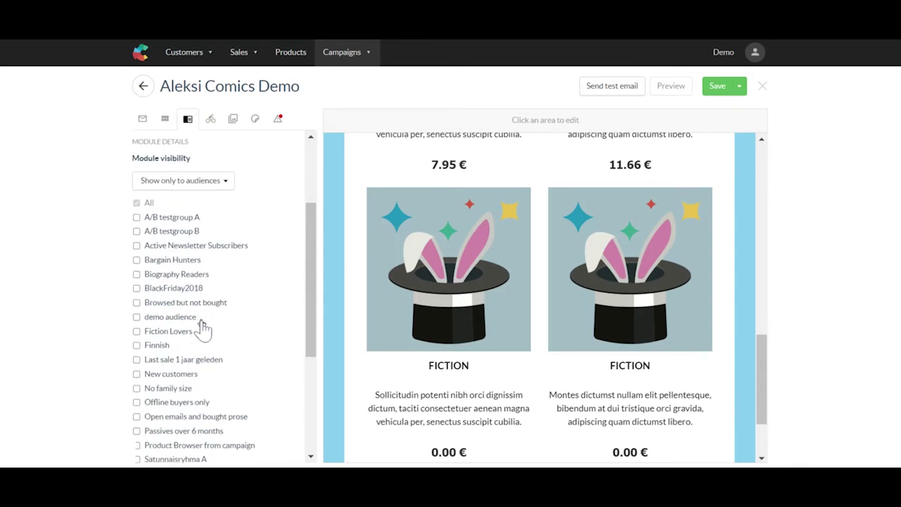
click(182, 337)
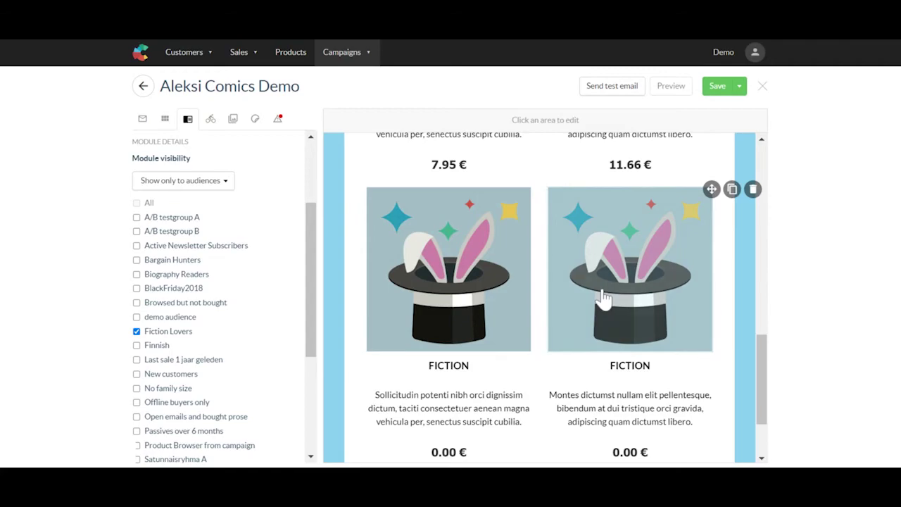
click(716, 88)
click(762, 86)
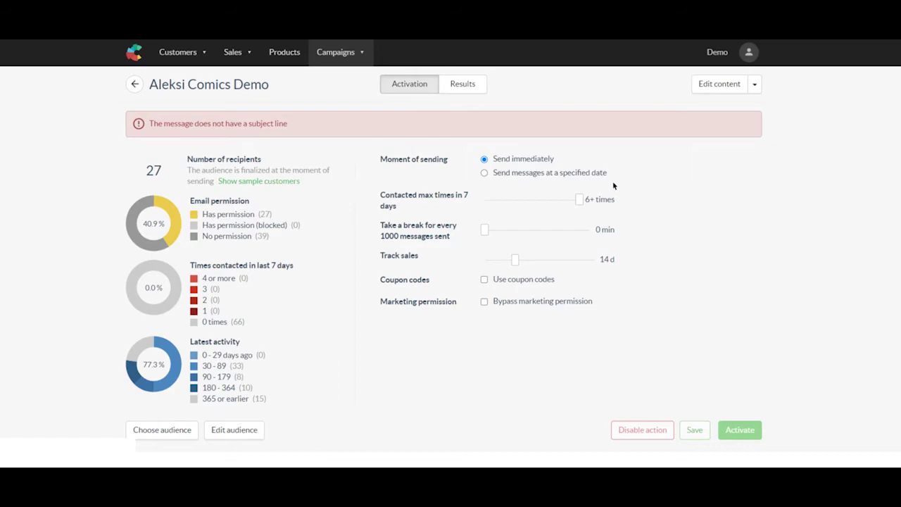
Look through the email preview as shown to all recipients, including its sender, subject and product sections.
scroll(546, 375, down, 5)
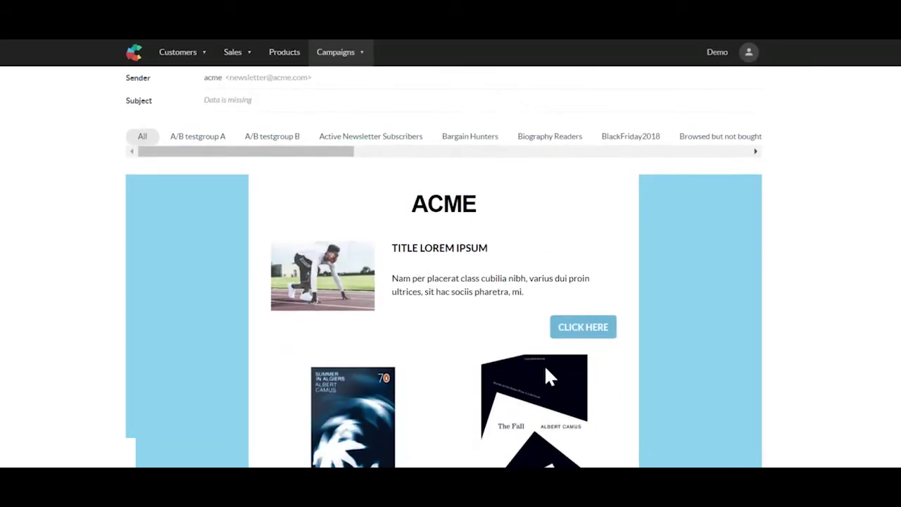
scroll(545, 370, down, 5)
scroll(545, 375, down, 3)
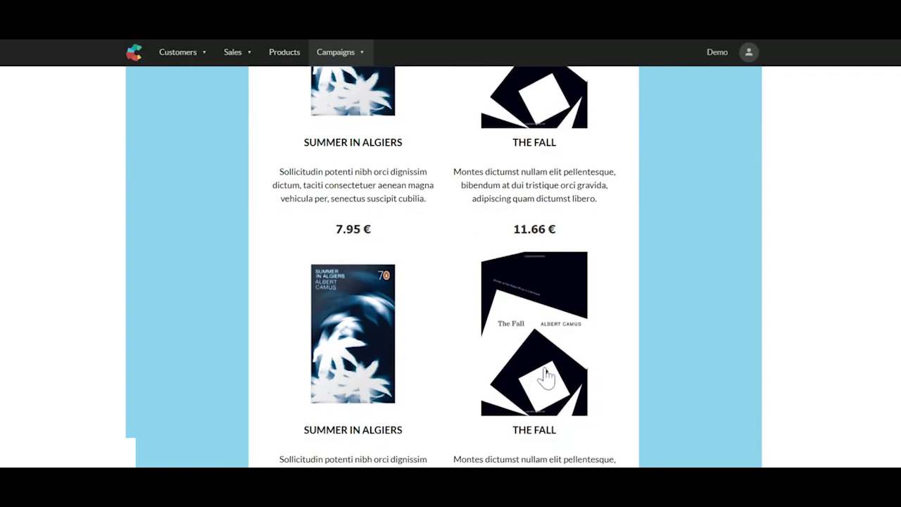
scroll(544, 372, up, 6)
scroll(545, 371, up, 3)
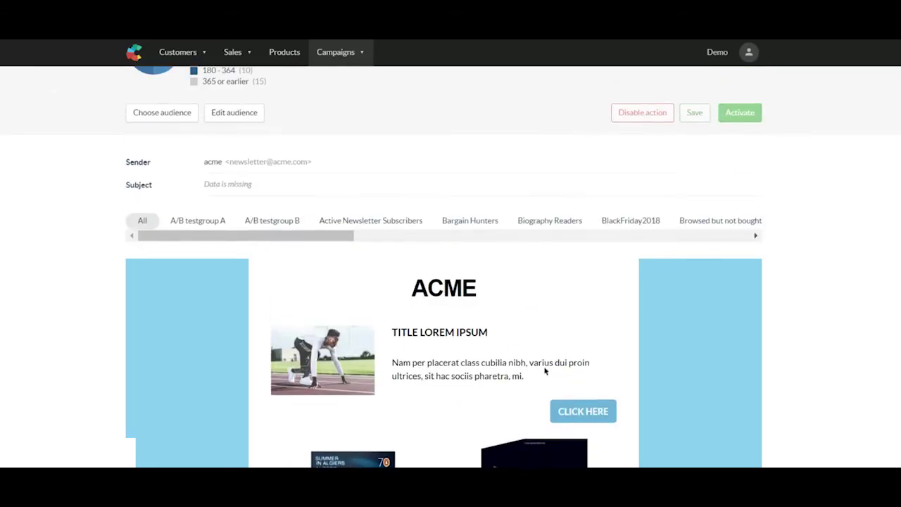
Preview the email for the Fiction Lovers audience and check the recommended products near its end.
drag(289, 240, 435, 234)
click(431, 222)
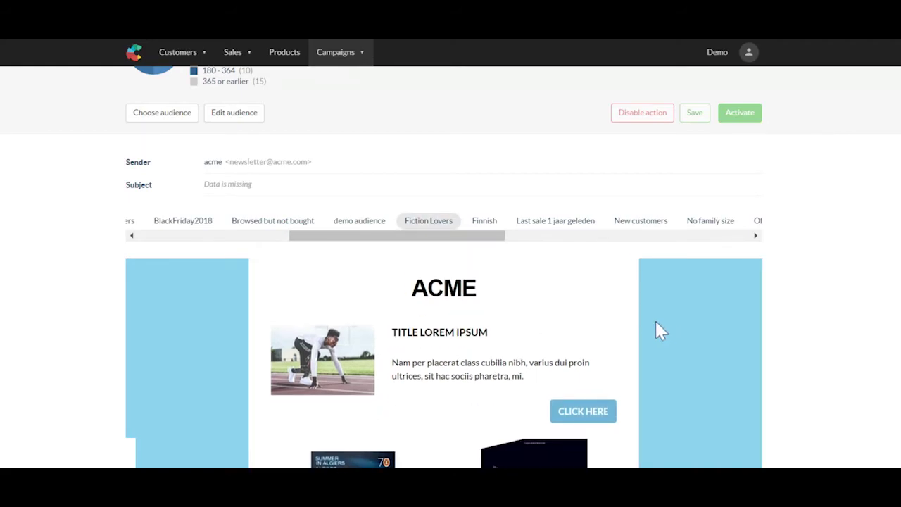
scroll(658, 328, down, 5)
scroll(656, 325, down, 3)
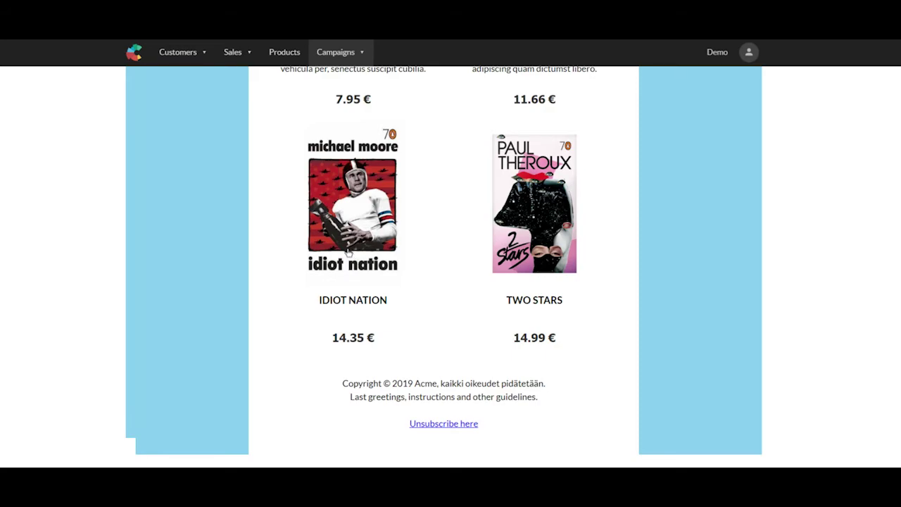
Open the results of Weekly newsletter #44 and examine its activity graph, delivery figures and conversions.
key(Escape)
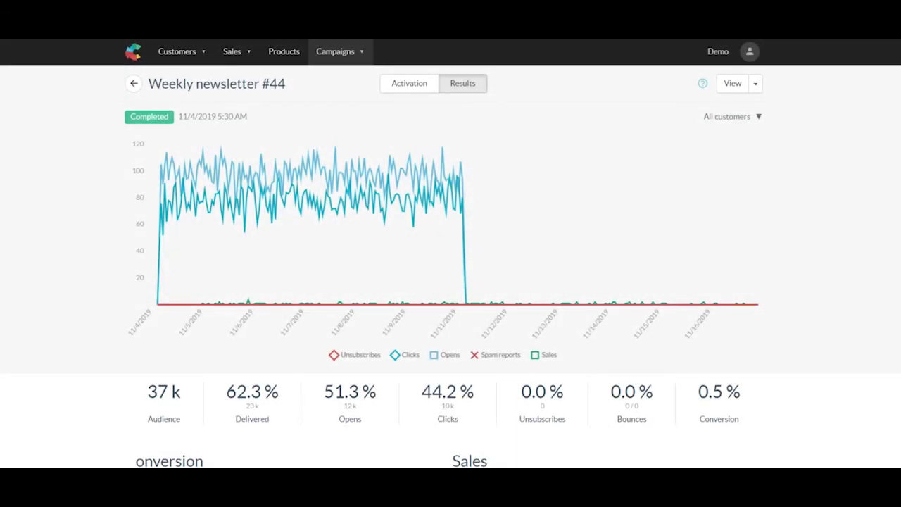
scroll(211, 191, down, 3)
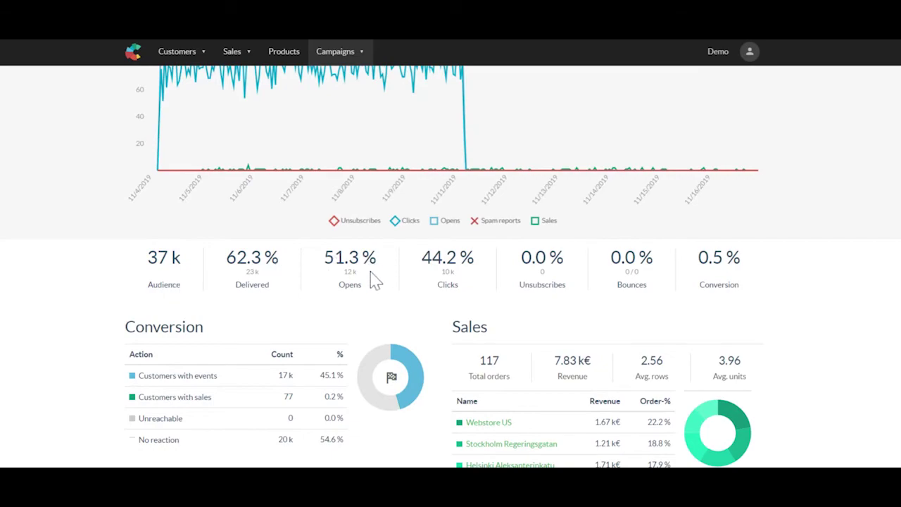
scroll(472, 282, up, 2)
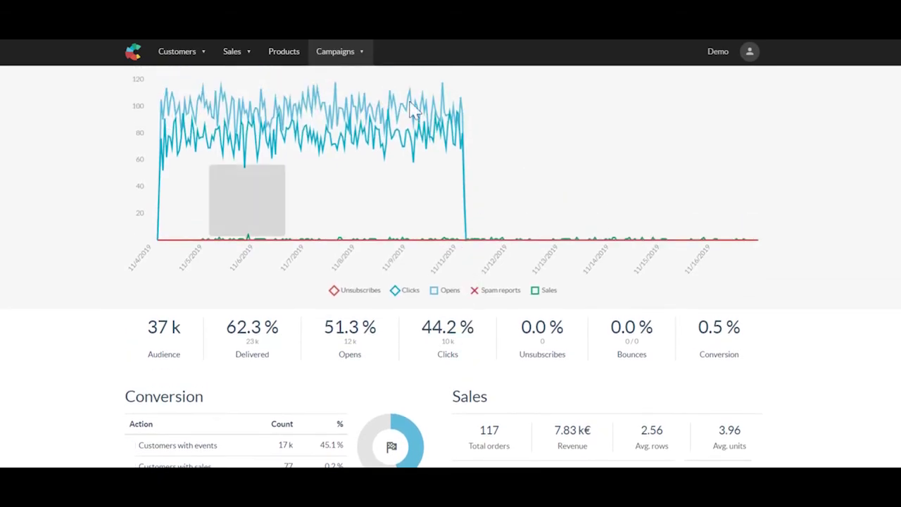
scroll(414, 145, down, 5)
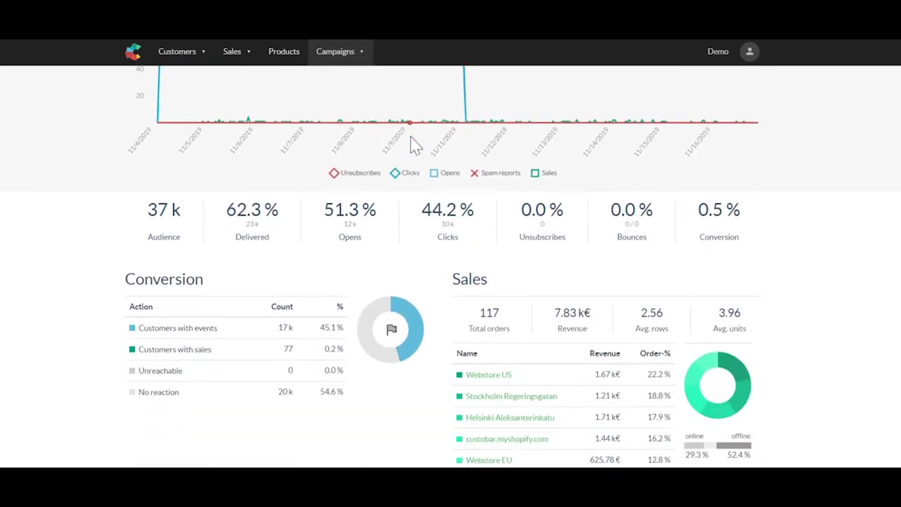
scroll(414, 144, down, 1)
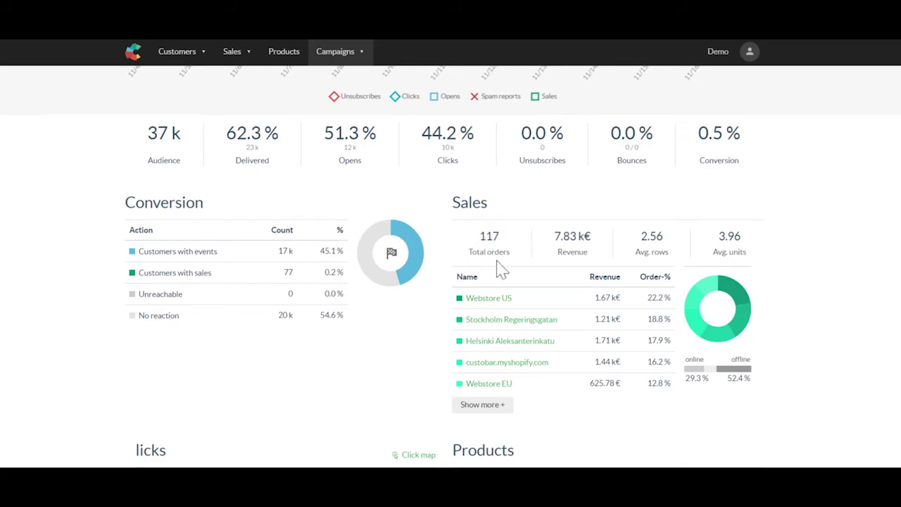
Expand the newsletter's list of sales by shop, and review its sales, link clicks and product revenue.
mouse_move(582, 259)
click(493, 405)
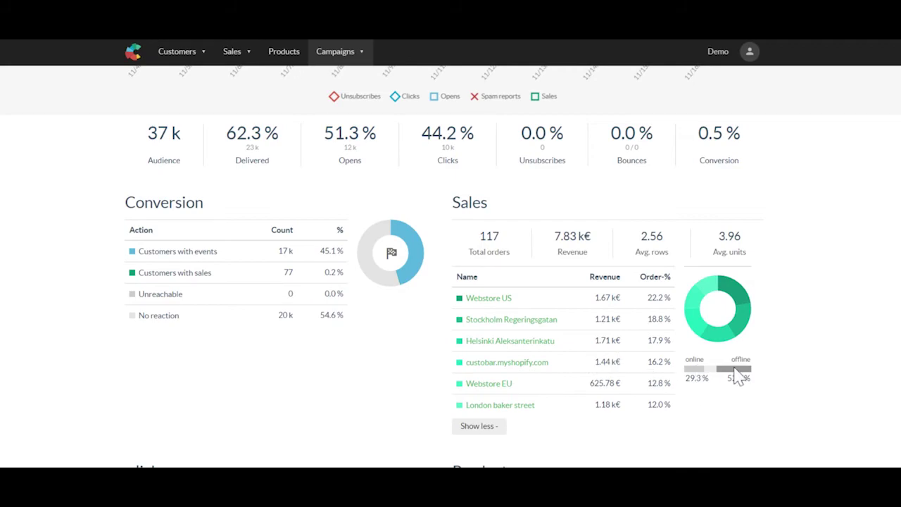
scroll(735, 376, down, 5)
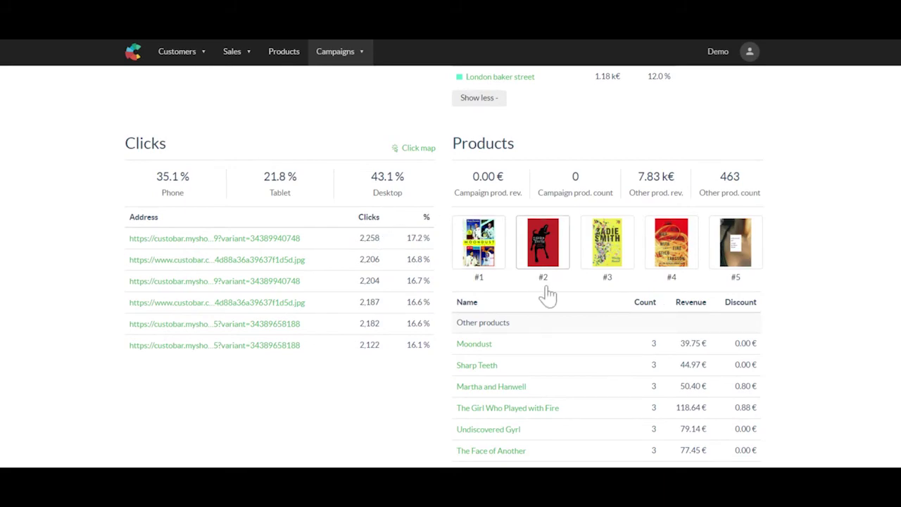
mouse_move(524, 178)
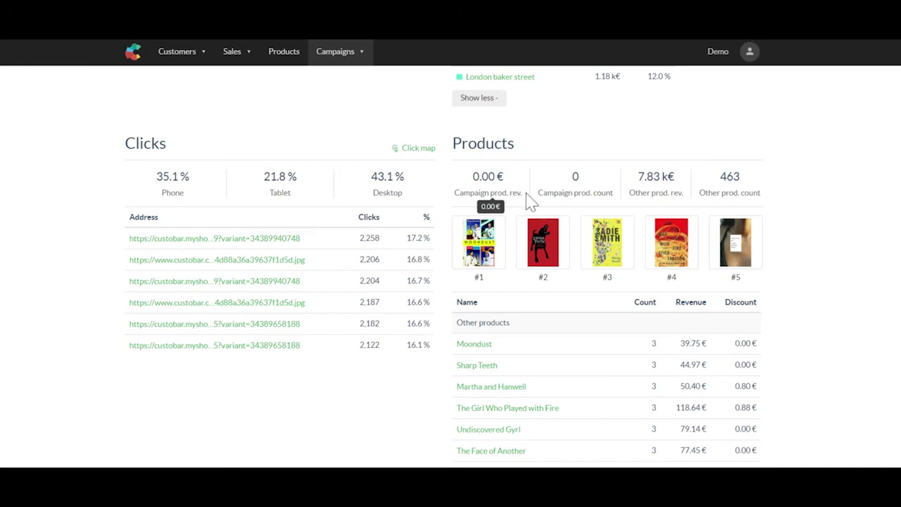
scroll(599, 328, down, 3)
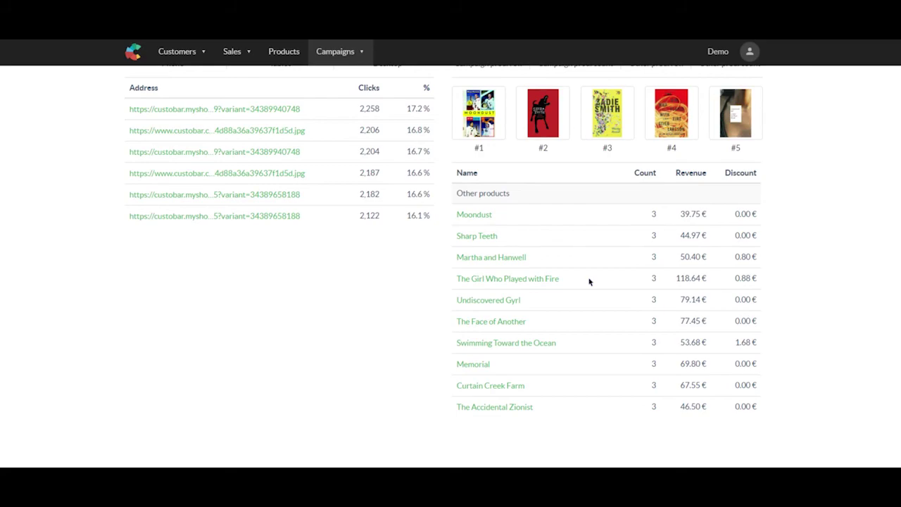
scroll(589, 281, up, 5)
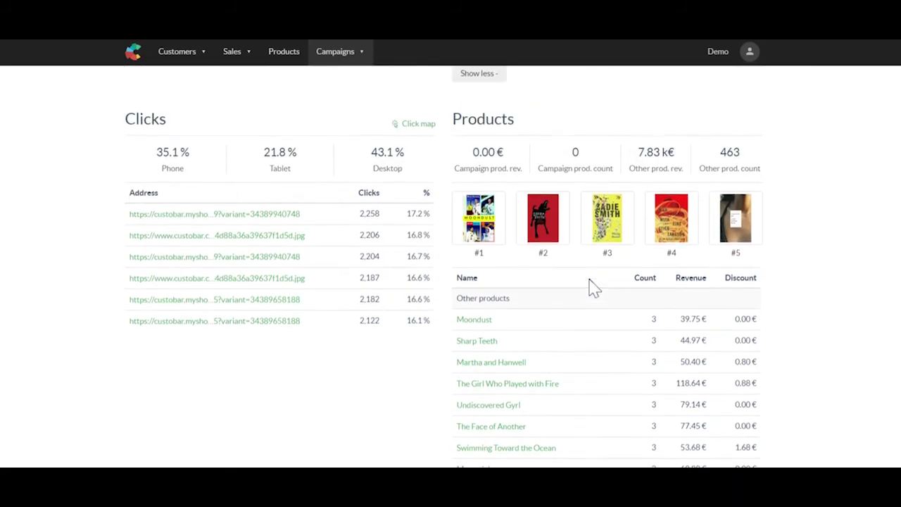
scroll(594, 286, up, 5)
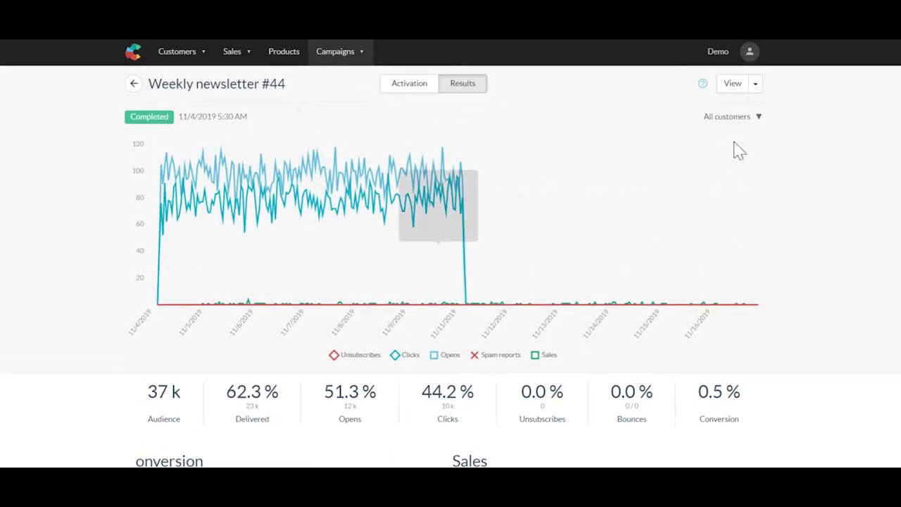
Filter the newsletter results to the Fiction Lovers audience and inspect a point on the activity graph.
click(752, 120)
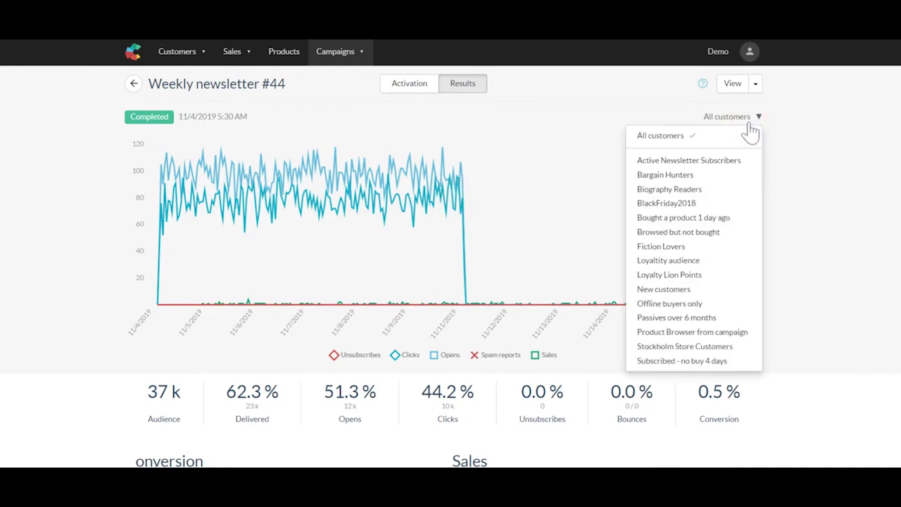
click(681, 251)
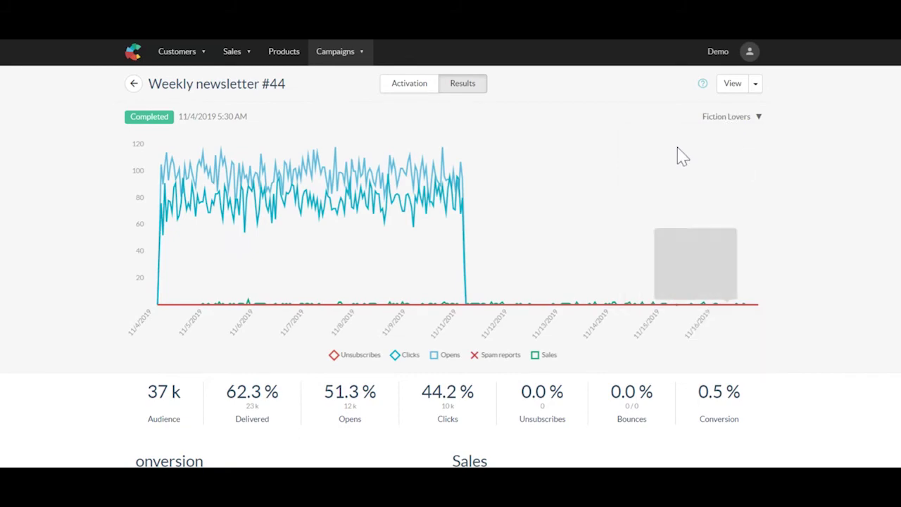
mouse_move(496, 237)
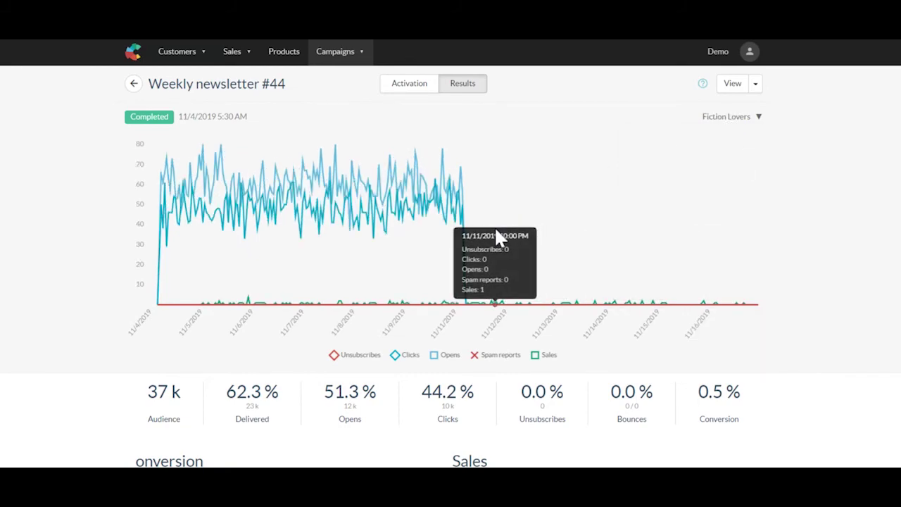